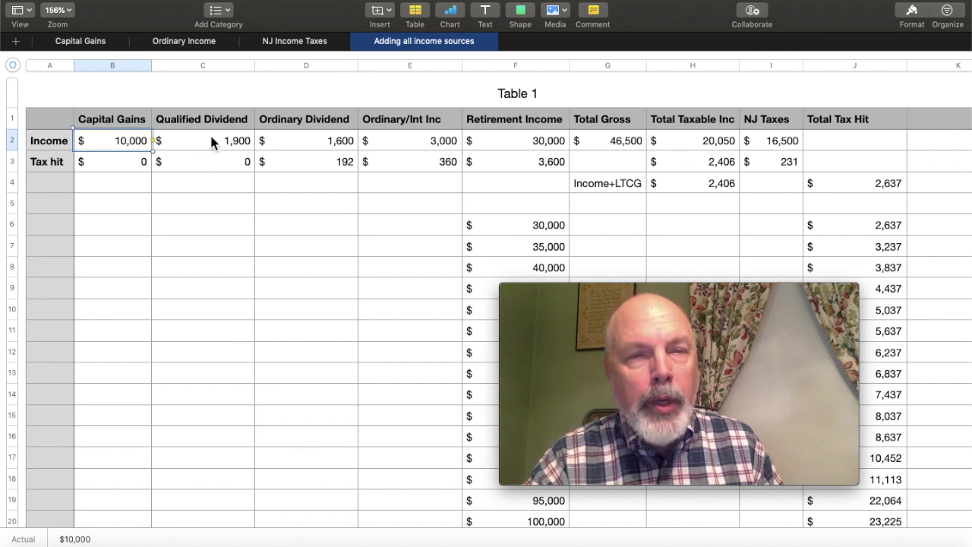
- Inspect the qualified dividend, ordinary dividend and ordinary/interest income amounts, plus the formula behind the capital gains tax hit
{"action": "left_click", "coordinate": [211, 142]}
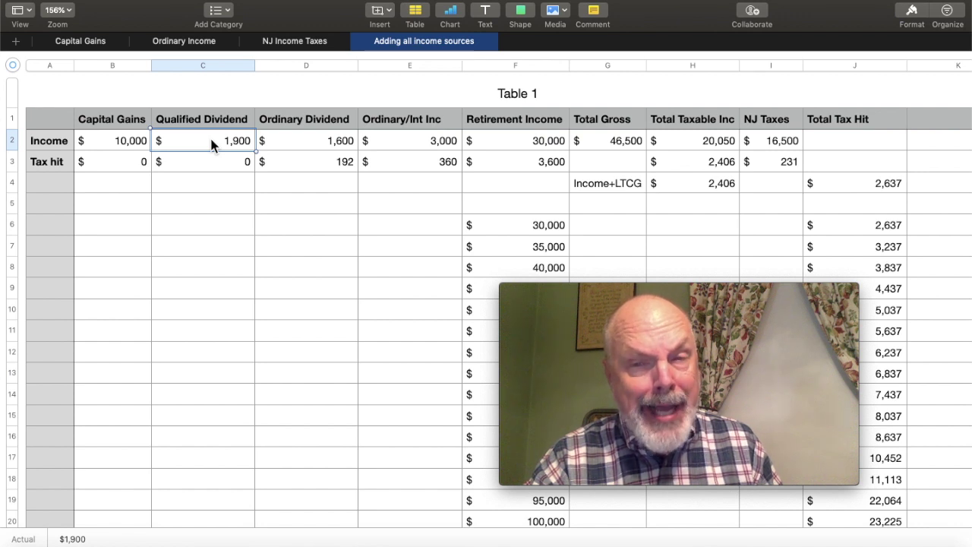
{"action": "left_click", "coordinate": [309, 147]}
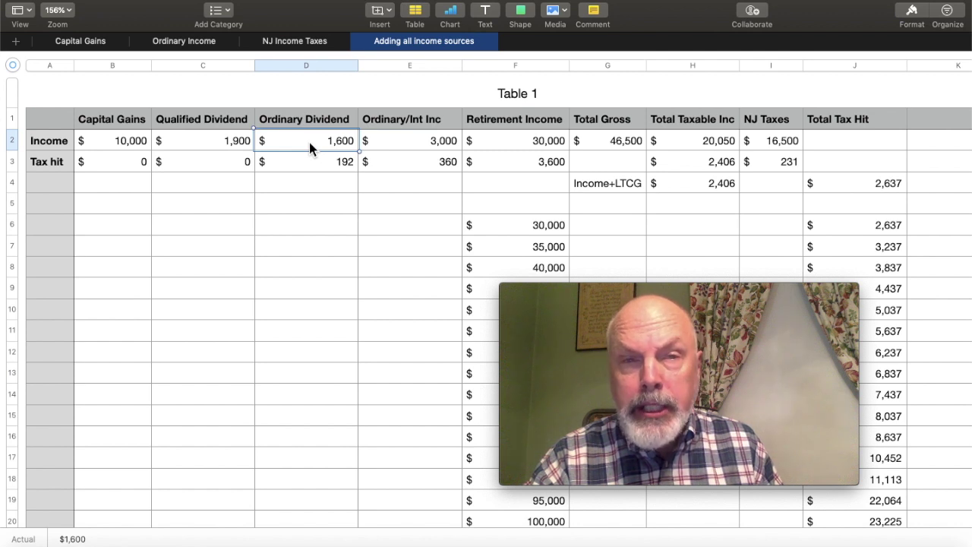
{"action": "left_click", "coordinate": [417, 146]}
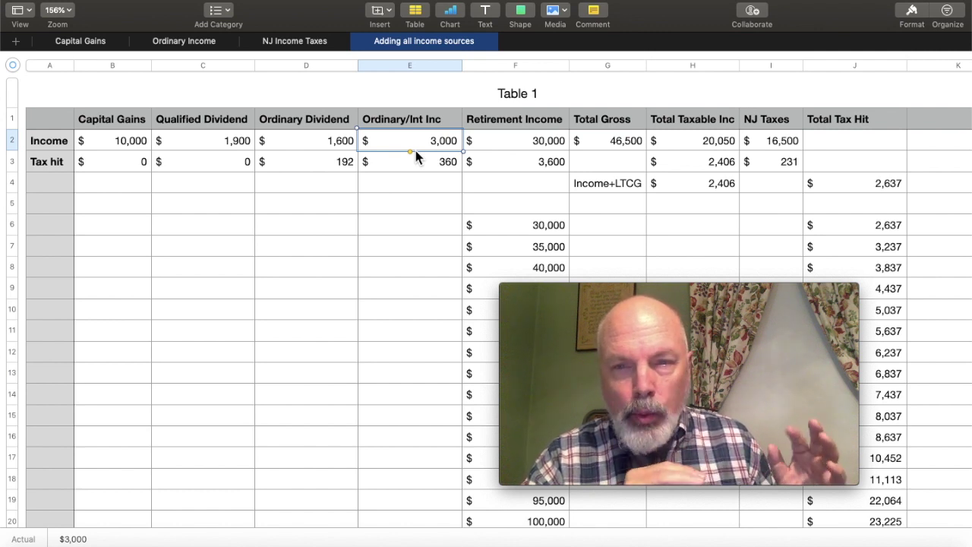
{"action": "left_click", "coordinate": [109, 164]}
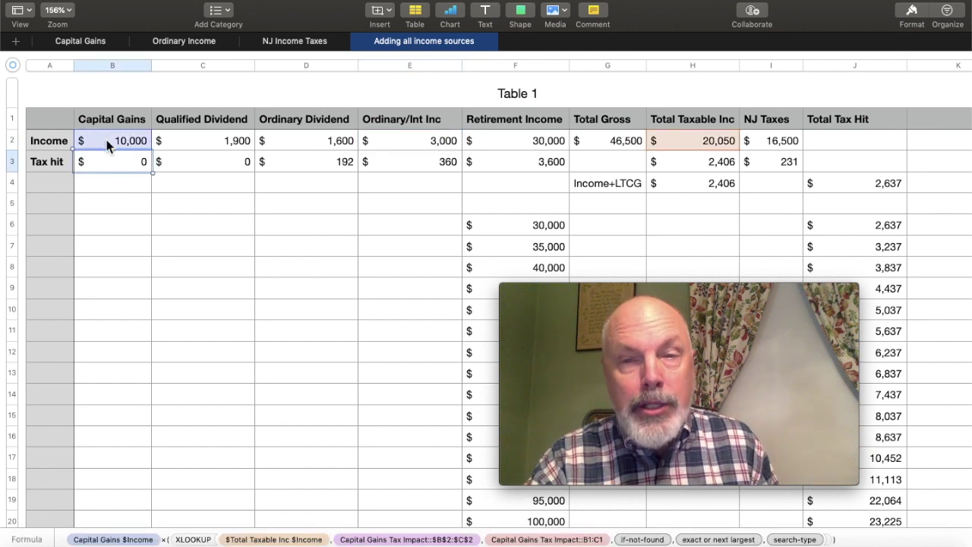
- Review the rates and taxable brackets on the Capital Gains, Ordinary Income and NJ Income Taxes sheets
{"action": "left_click", "coordinate": [92, 42]}
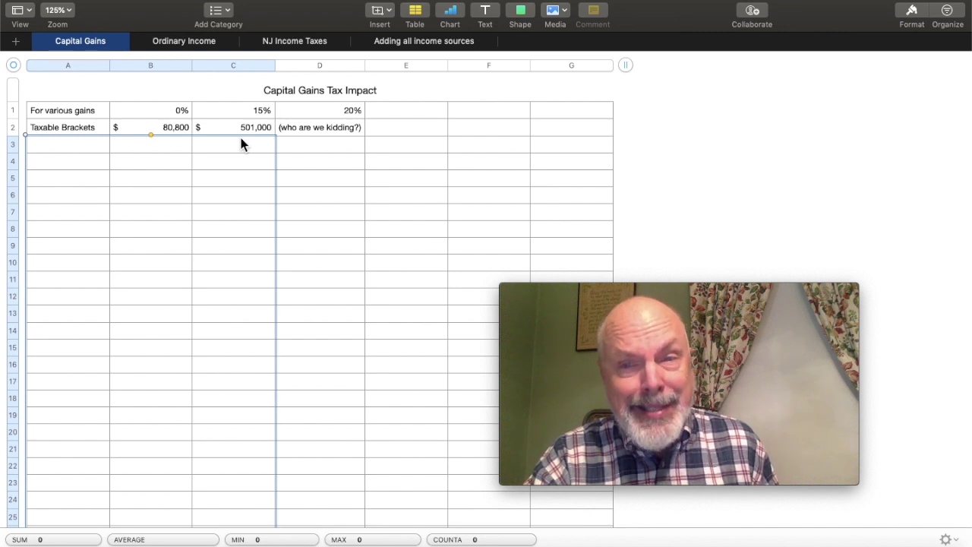
{"action": "key", "text": "super+alt+Page_Down"}
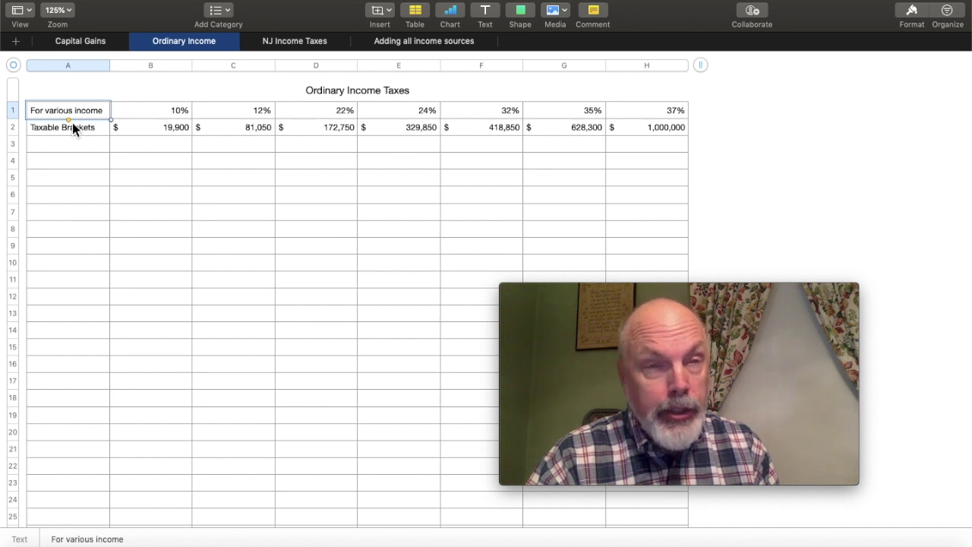
{"action": "left_click", "coordinate": [162, 128]}
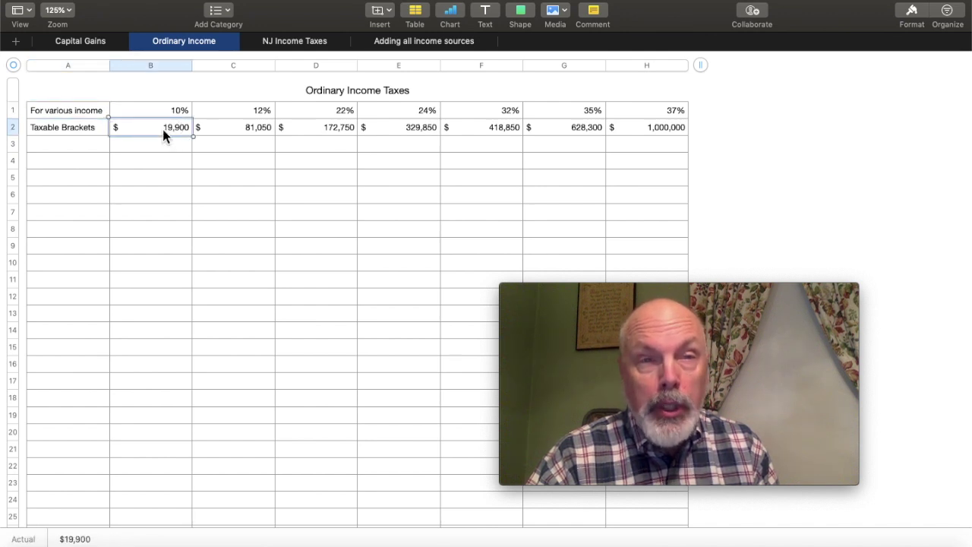
{"action": "left_click", "coordinate": [242, 135]}
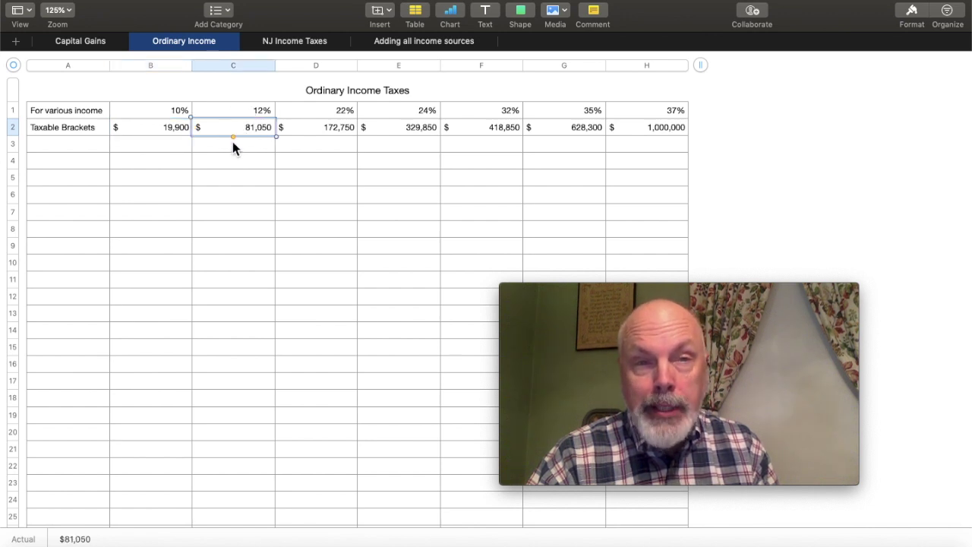
{"action": "left_click", "coordinate": [326, 111]}
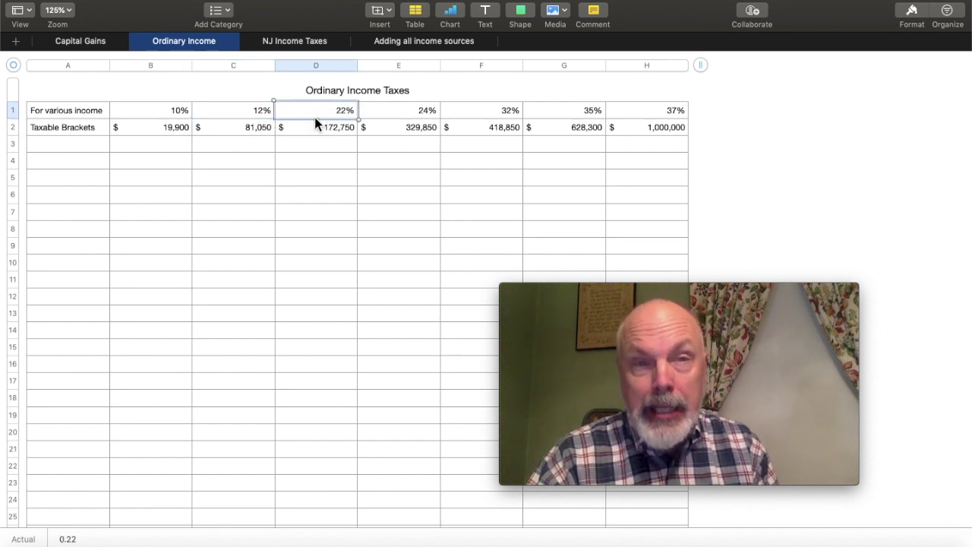
{"action": "left_click", "coordinate": [318, 136]}
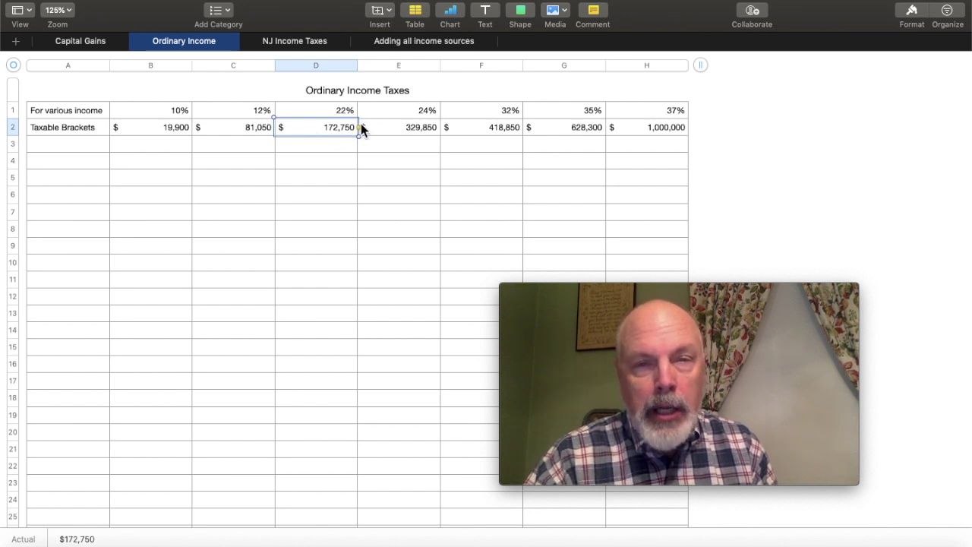
{"action": "left_click", "coordinate": [396, 116]}
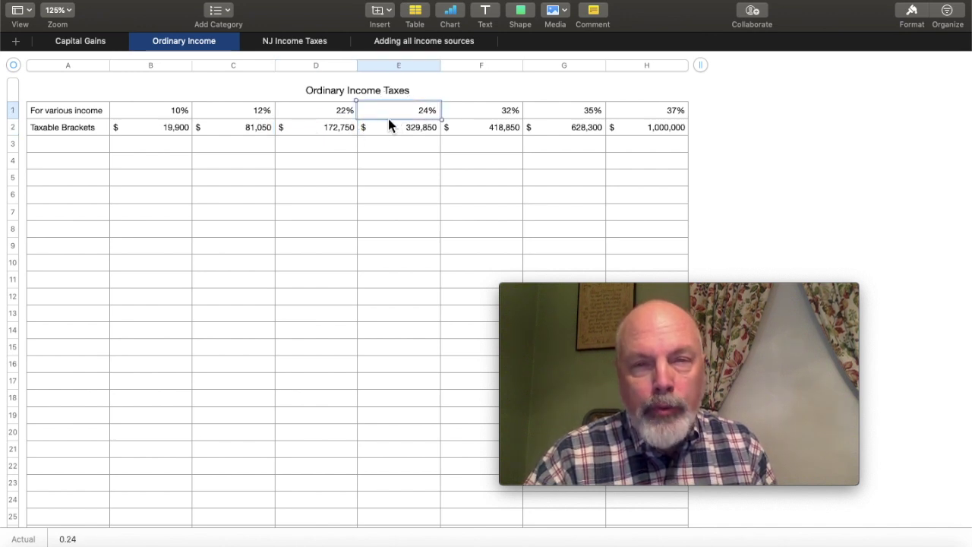
{"action": "left_click", "coordinate": [395, 130]}
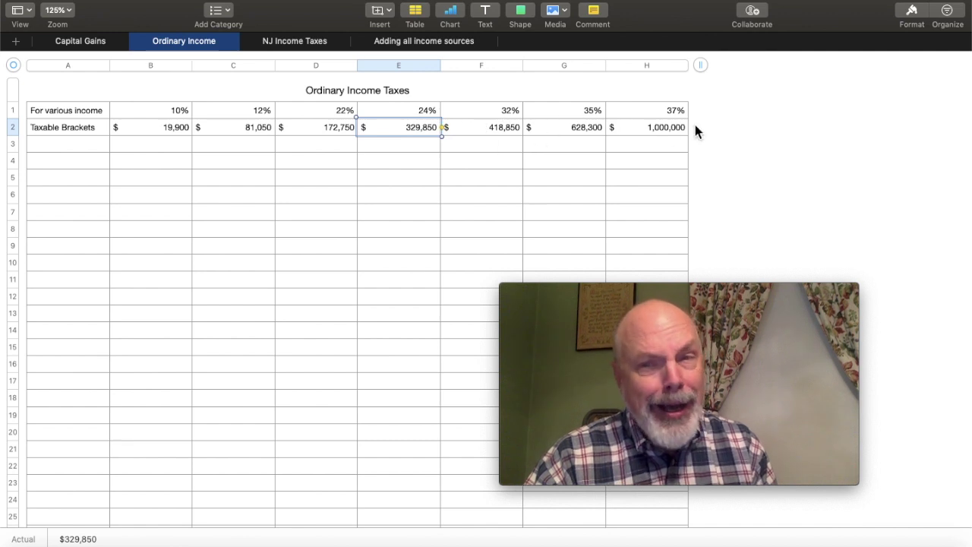
{"action": "left_click", "coordinate": [295, 42]}
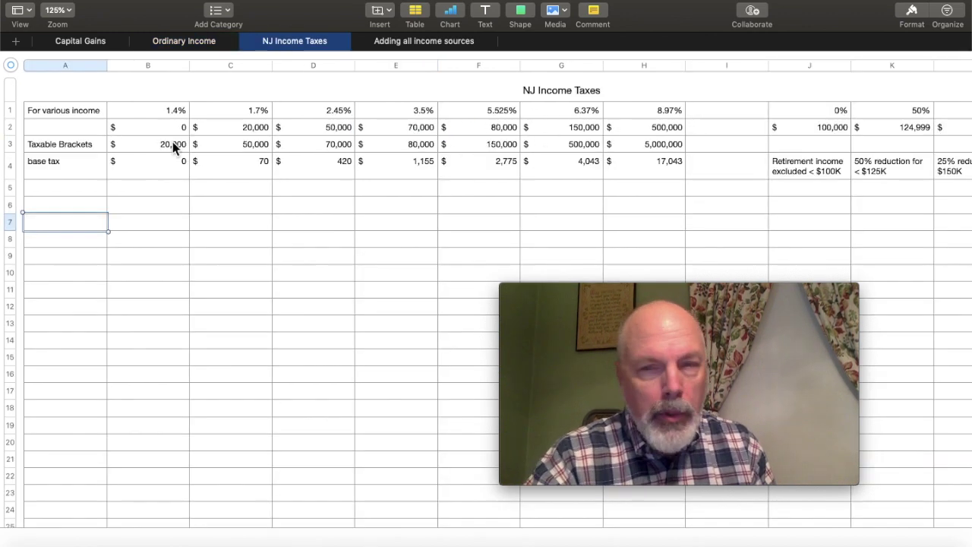
{"action": "left_click", "coordinate": [139, 112]}
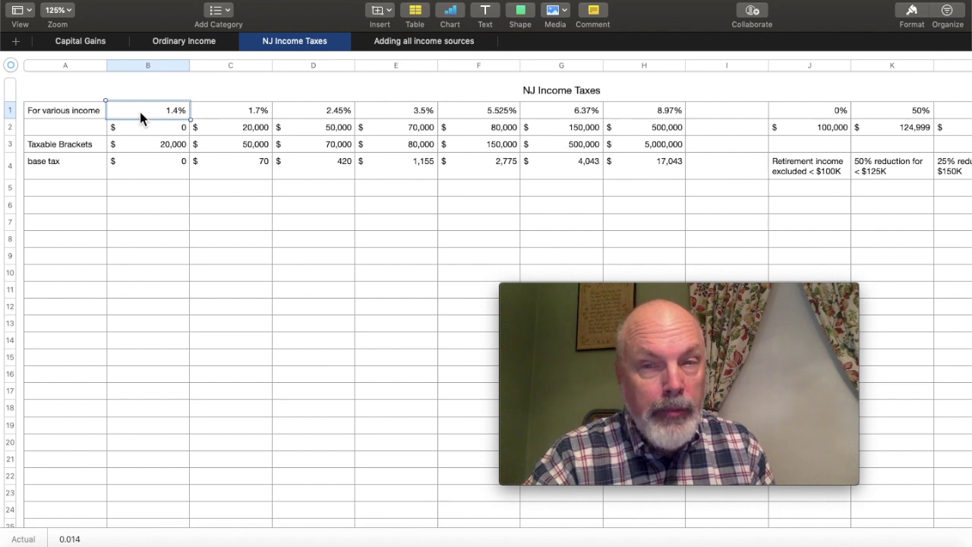
- Return to the Adding all income sources sheet and examine each income amount from Capital Gains through Retirement Income, including the capital gains and qualified dividend tax formulas
{"action": "left_click", "coordinate": [414, 41]}
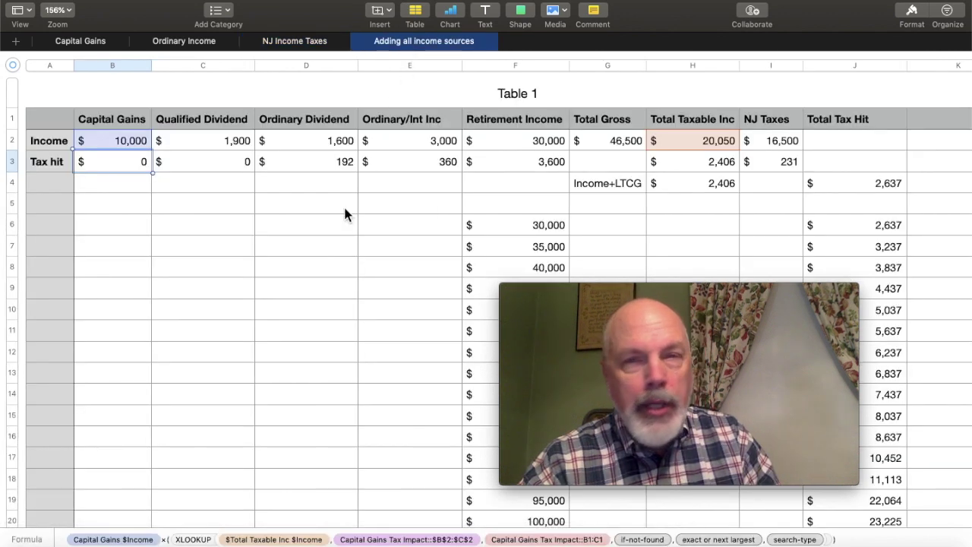
{"action": "left_click", "coordinate": [135, 140]}
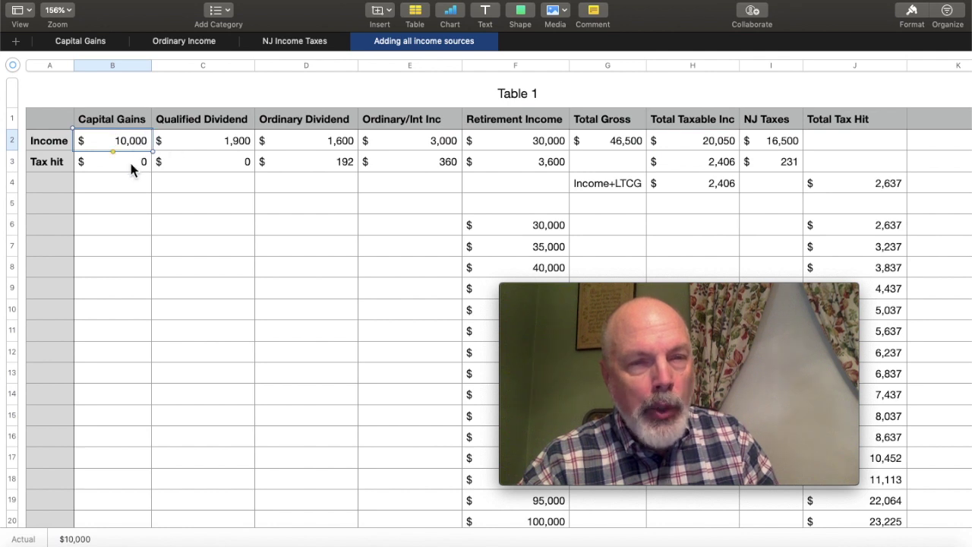
{"action": "left_click", "coordinate": [131, 163]}
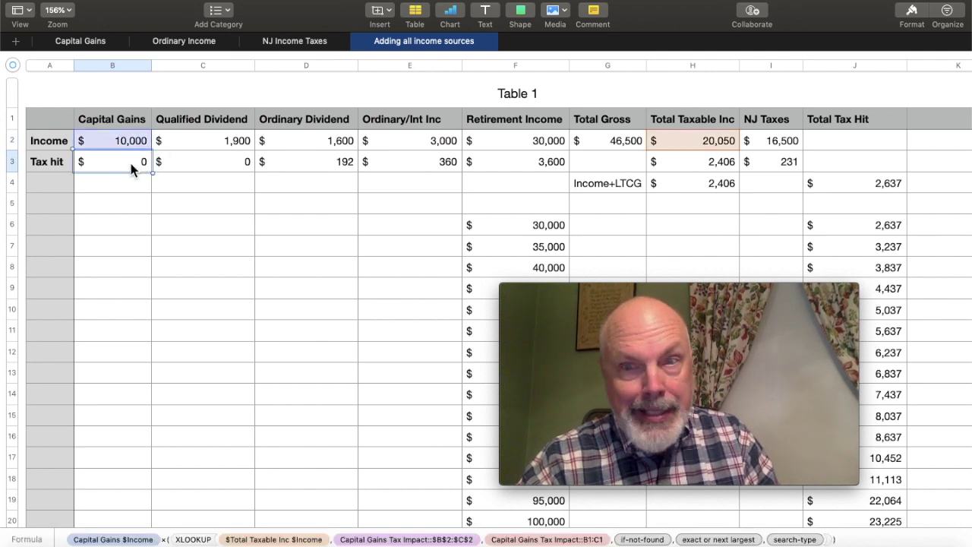
{"action": "left_click", "coordinate": [206, 141]}
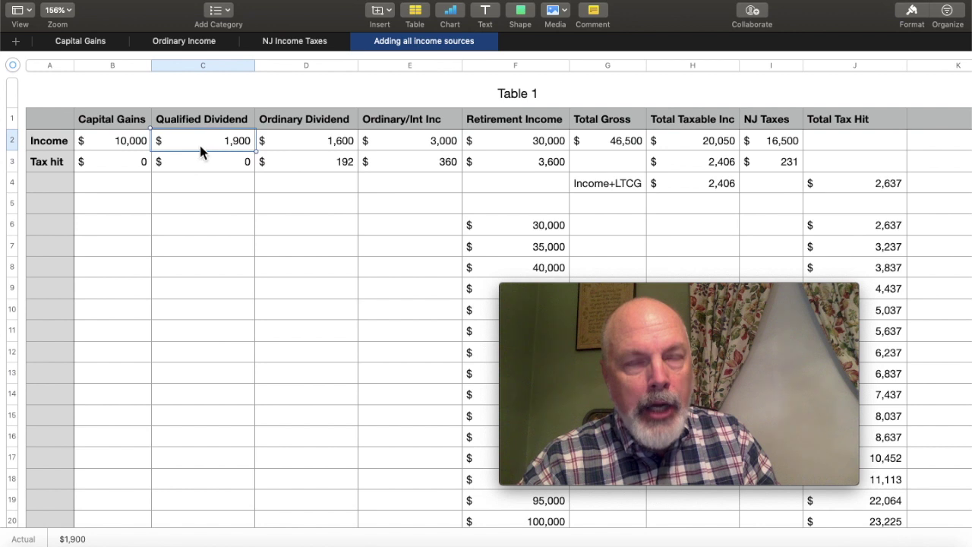
{"action": "left_click", "coordinate": [202, 162]}
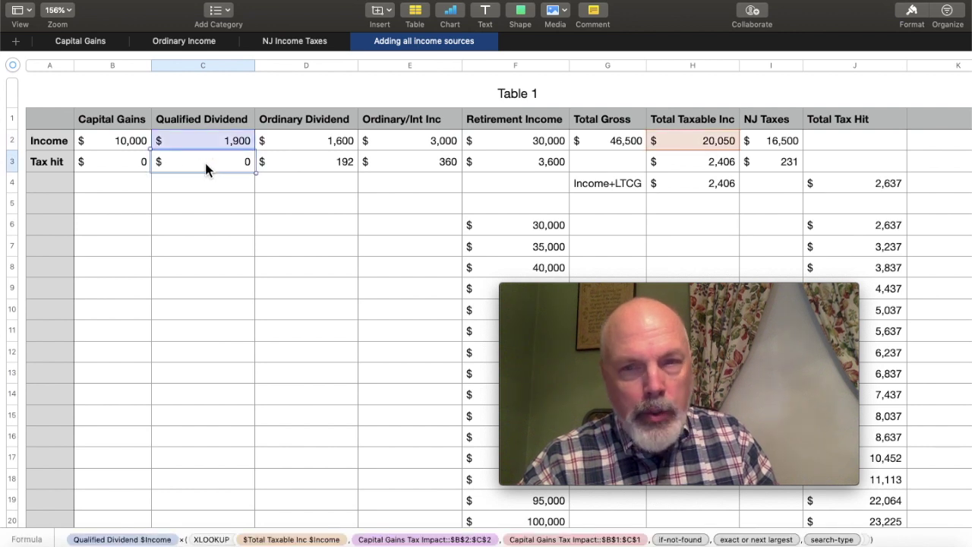
{"action": "left_click", "coordinate": [317, 141]}
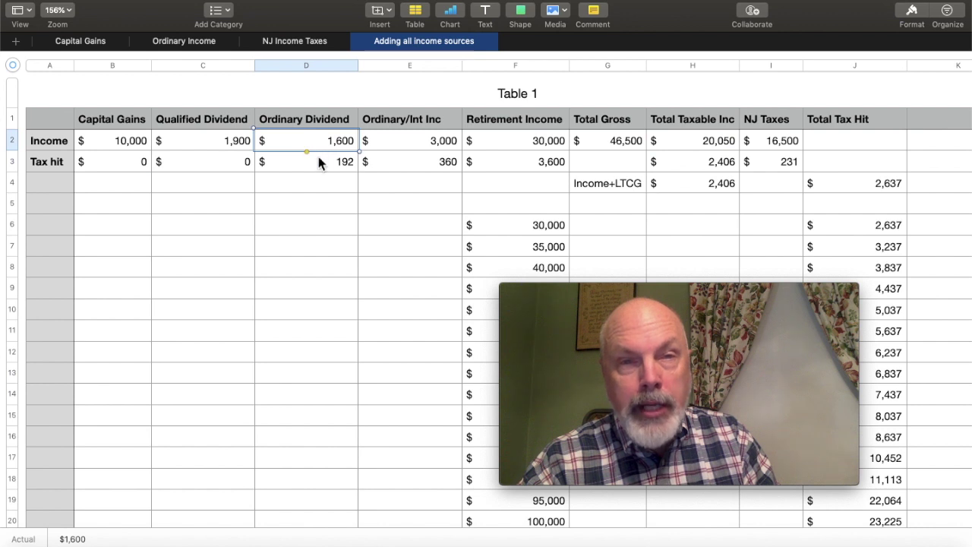
{"action": "left_click", "coordinate": [407, 146]}
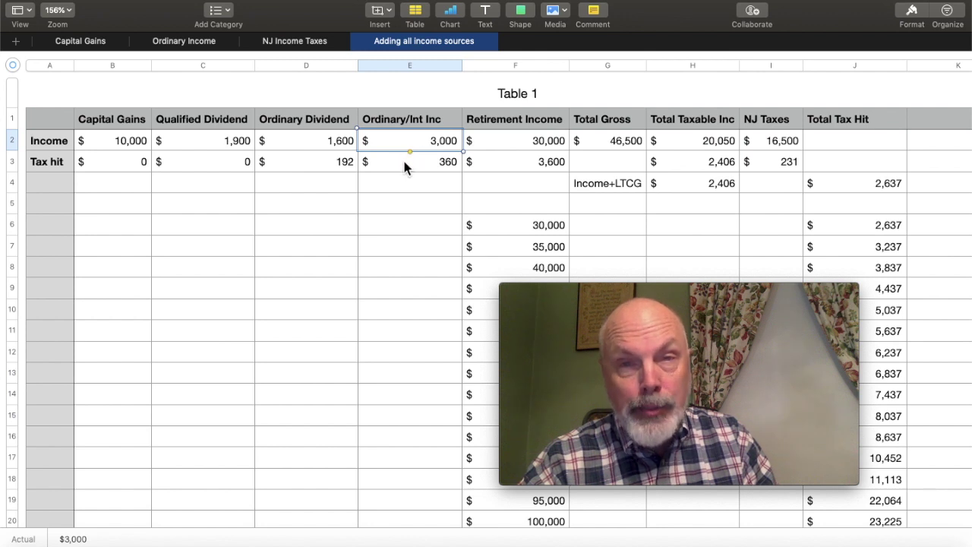
{"action": "left_click", "coordinate": [510, 146]}
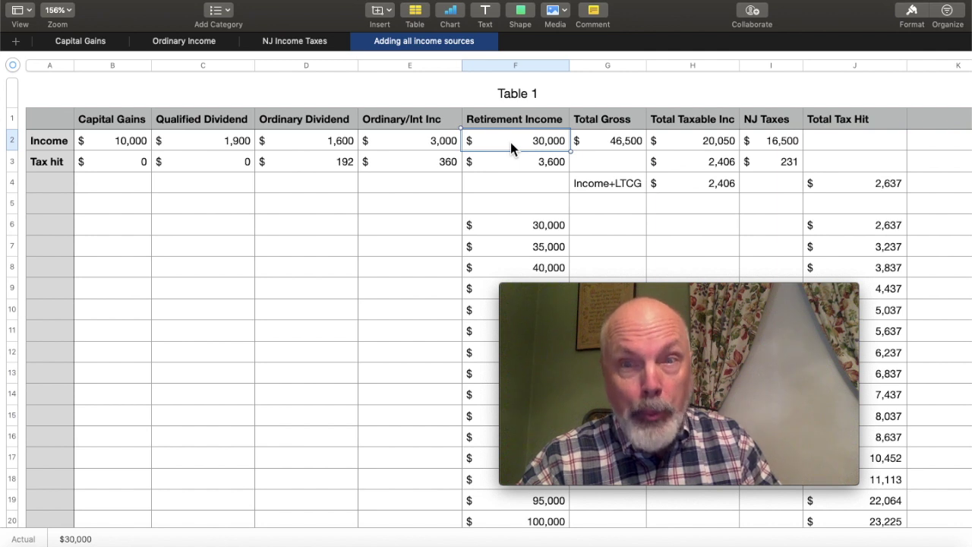
- Examine the formulas for Total Gross and Total Taxable Inc, and the tax hits under Total Taxable Inc and NJ Taxes
{"action": "left_click", "coordinate": [605, 139]}
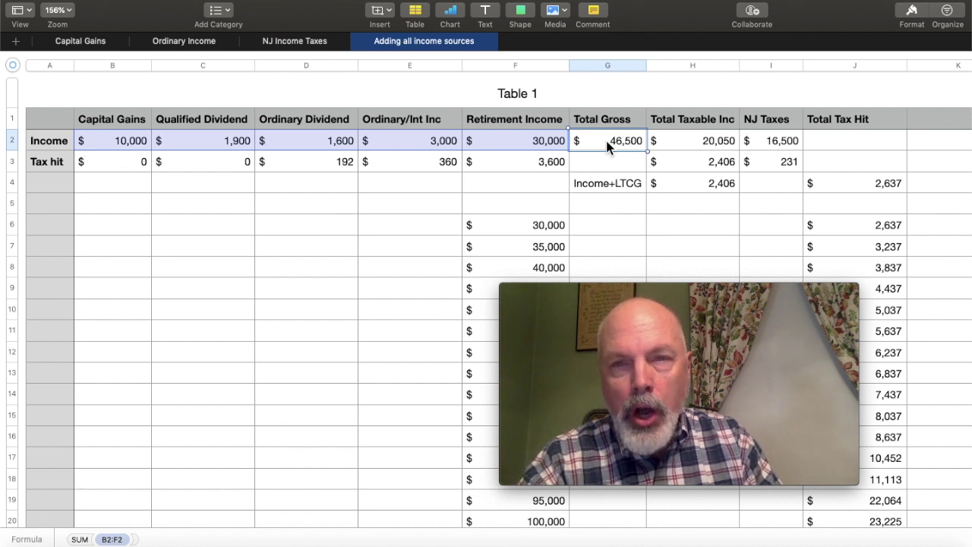
{"action": "left_click", "coordinate": [697, 146]}
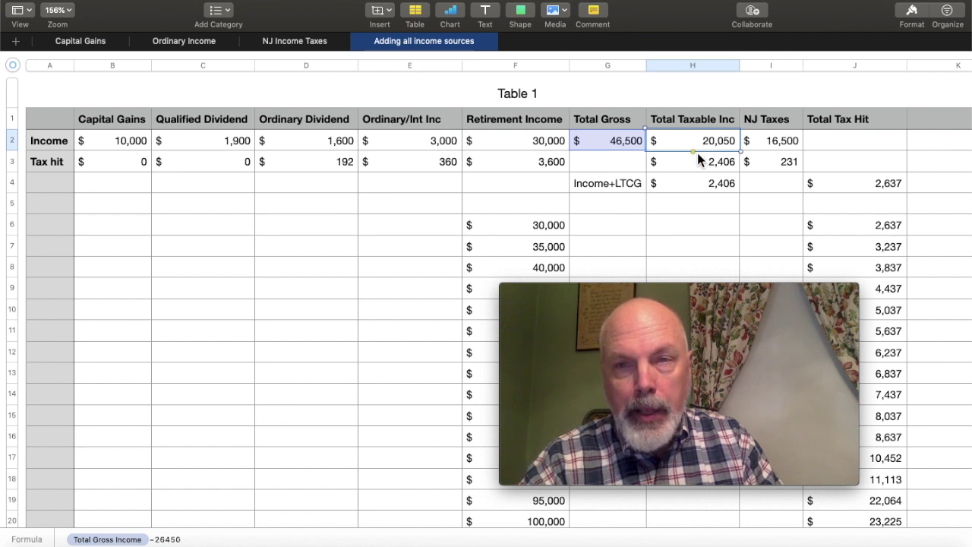
{"action": "left_click", "coordinate": [696, 159]}
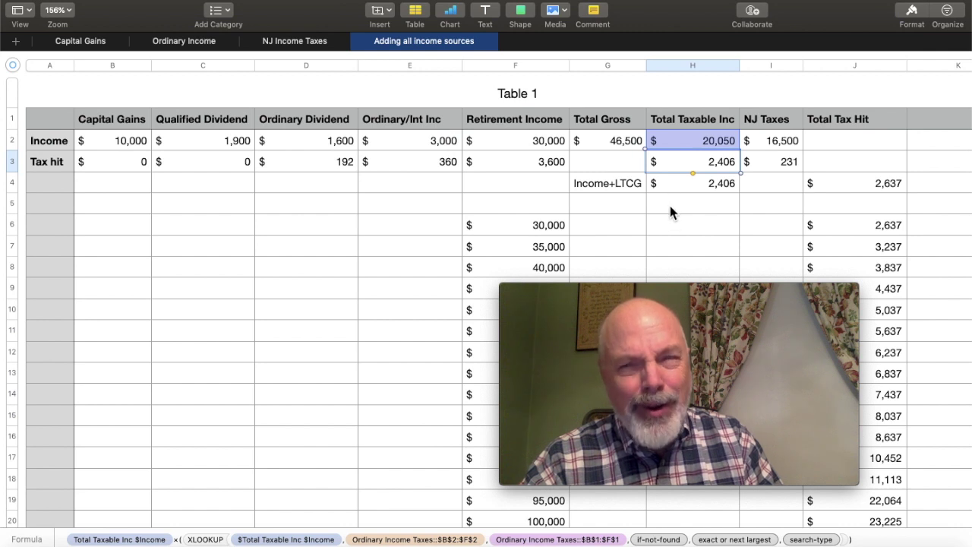
{"action": "key", "text": "Right"}
{"action": "scroll", "coordinate": [118, 433], "scroll_direction": "down", "scroll_amount": 10}
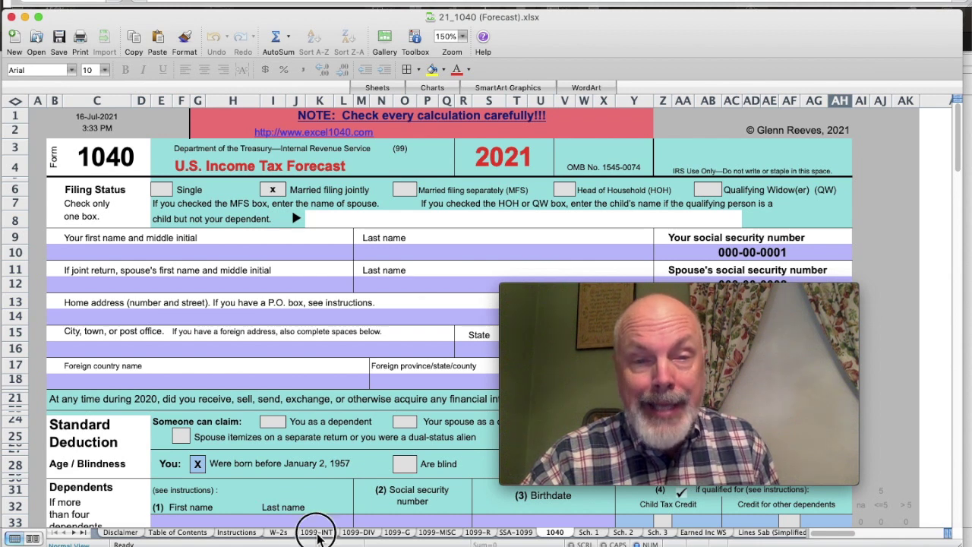
- In the 21_1040 (Forecast).xlsx workbook in Excel, check the interest income on the 1099-INT sheet and the dividends on the 1099-DIV sheet
{"action": "left_click", "coordinate": [316, 532]}
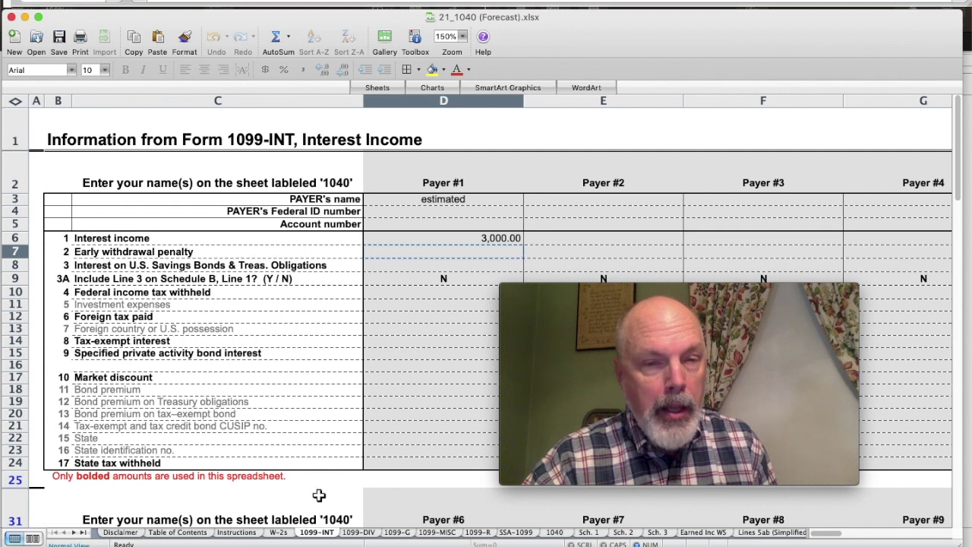
{"action": "left_click", "coordinate": [362, 533]}
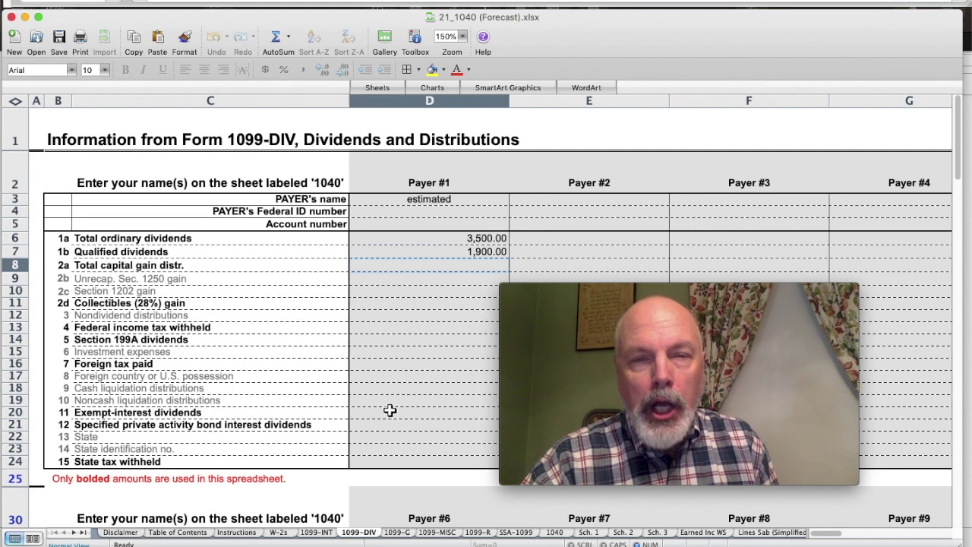
{"action": "scroll", "coordinate": [390, 411], "scroll_direction": "down", "scroll_amount": 1}
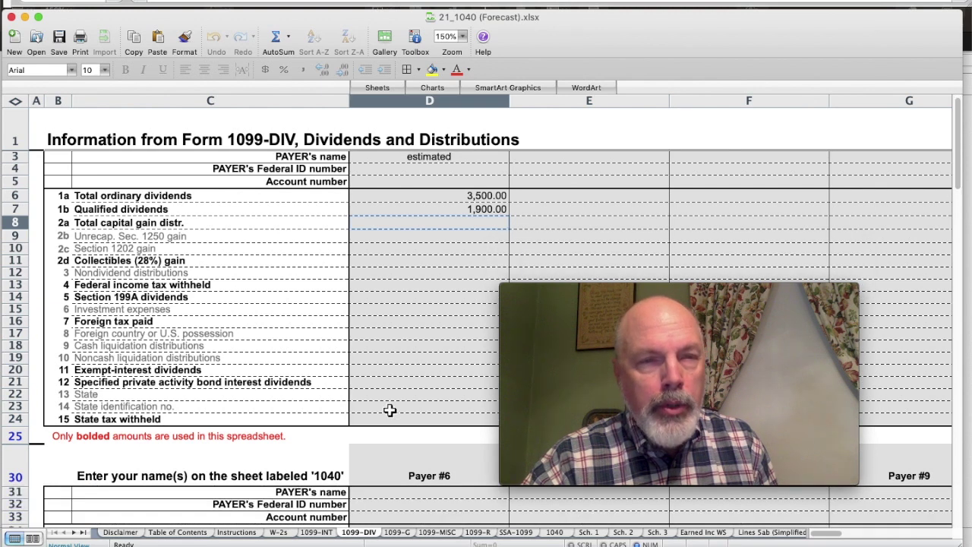
{"action": "scroll", "coordinate": [390, 410], "scroll_direction": "up", "scroll_amount": 1}
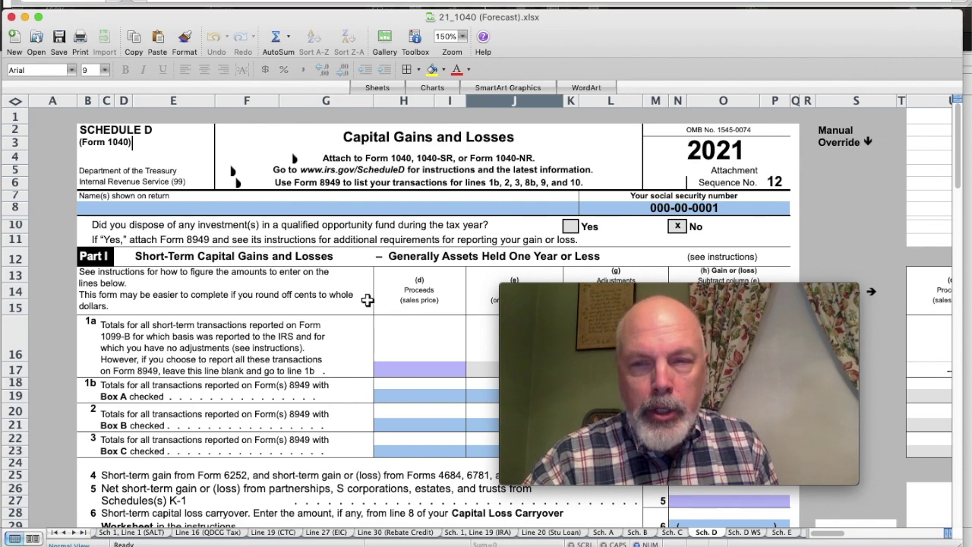
- Review the long-term capital gains entries in Part II of the Sch. D sheet
{"action": "scroll", "coordinate": [367, 300], "scroll_direction": "down", "scroll_amount": 10}
{"action": "scroll", "coordinate": [367, 300], "scroll_direction": "down", "scroll_amount": 8}
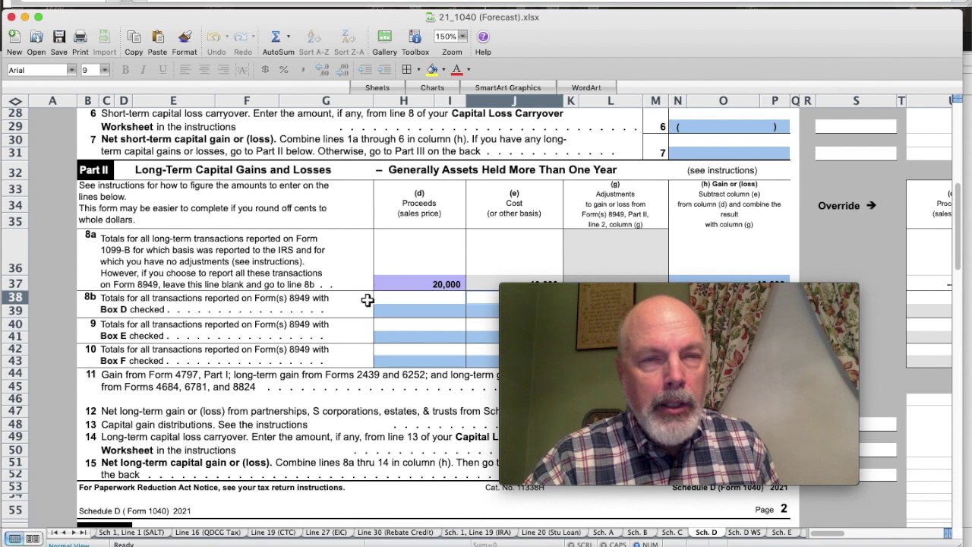
{"action": "scroll", "coordinate": [367, 300], "scroll_direction": "down", "scroll_amount": 2}
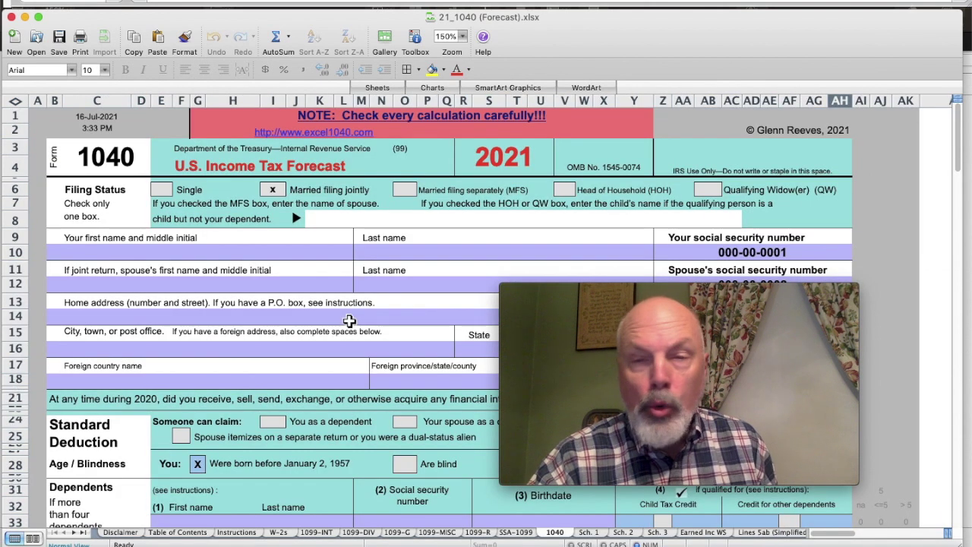
- Review the 1040 sheet from the filing status down to the total income, deduction and taxable income lines
{"action": "scroll", "coordinate": [348, 320], "scroll_direction": "down", "scroll_amount": 2}
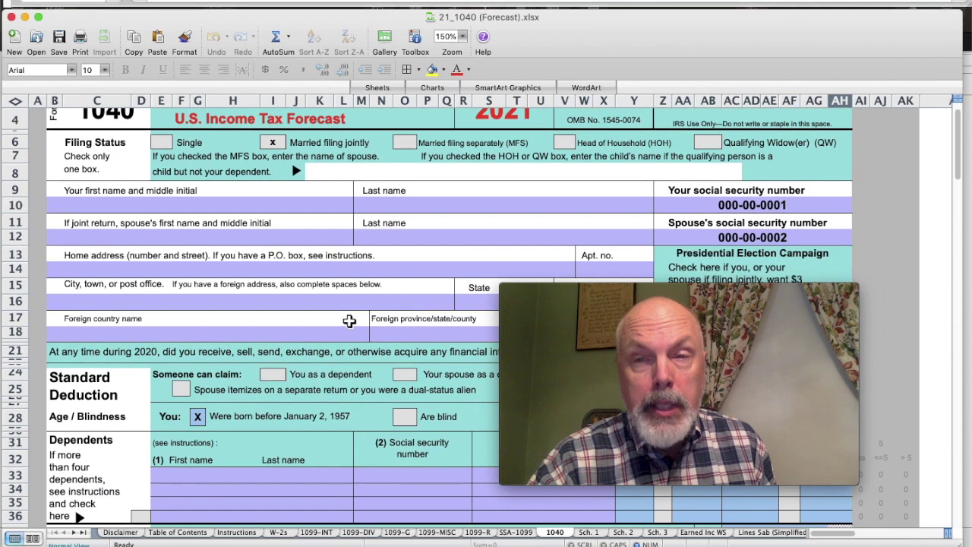
{"action": "scroll", "coordinate": [349, 321], "scroll_direction": "down", "scroll_amount": 2}
{"action": "scroll", "coordinate": [348, 320], "scroll_direction": "down", "scroll_amount": 3}
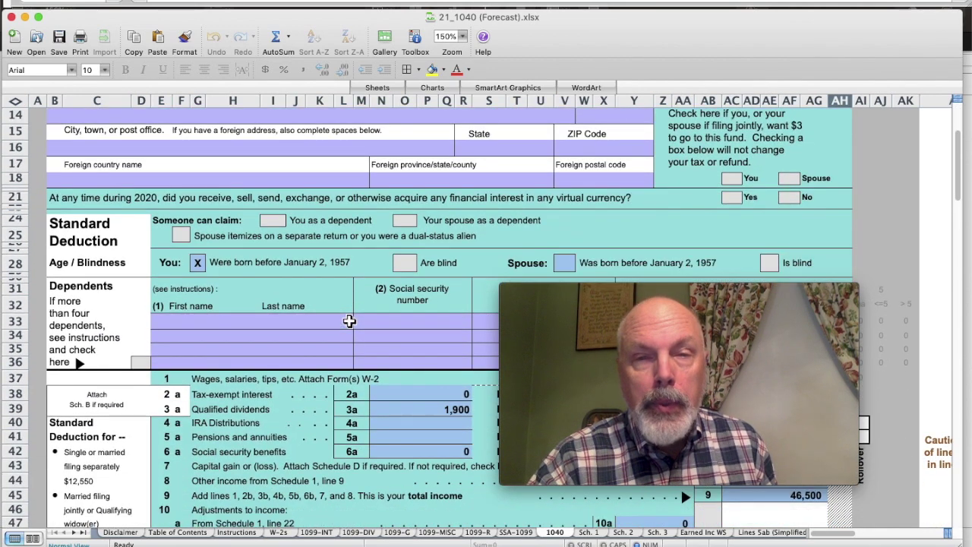
{"action": "scroll", "coordinate": [349, 320], "scroll_direction": "down", "scroll_amount": 5}
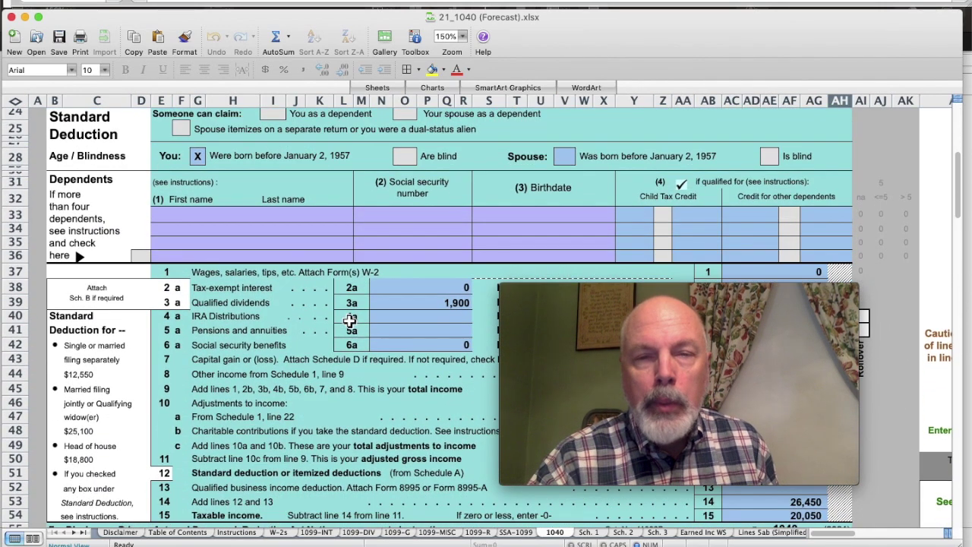
- Review the 1040 sheet from the income and deduction lines down to the tax, credits and total tax lines
{"action": "scroll", "coordinate": [349, 320], "scroll_direction": "down", "scroll_amount": 5}
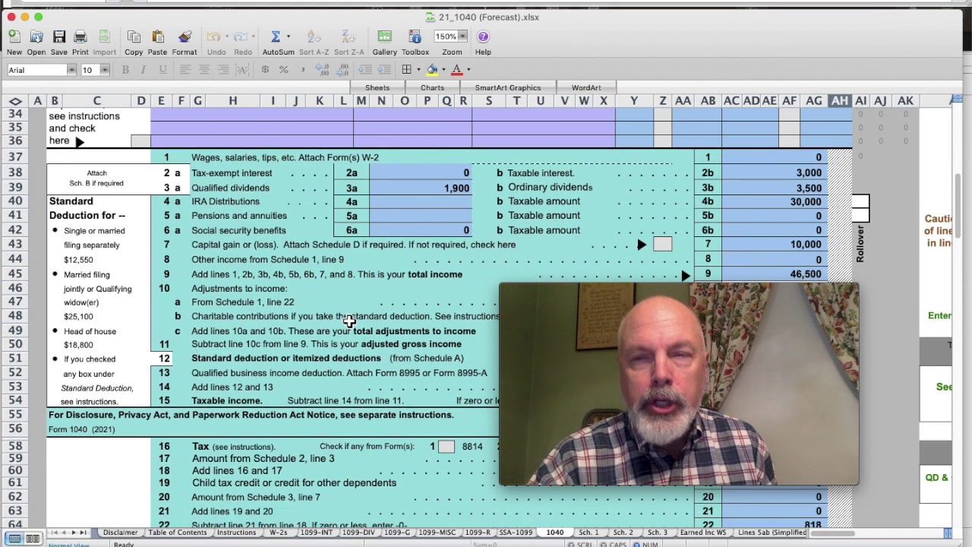
{"action": "scroll", "coordinate": [349, 320], "scroll_direction": "down", "scroll_amount": 2}
{"action": "scroll", "coordinate": [348, 321], "scroll_direction": "down", "scroll_amount": 1}
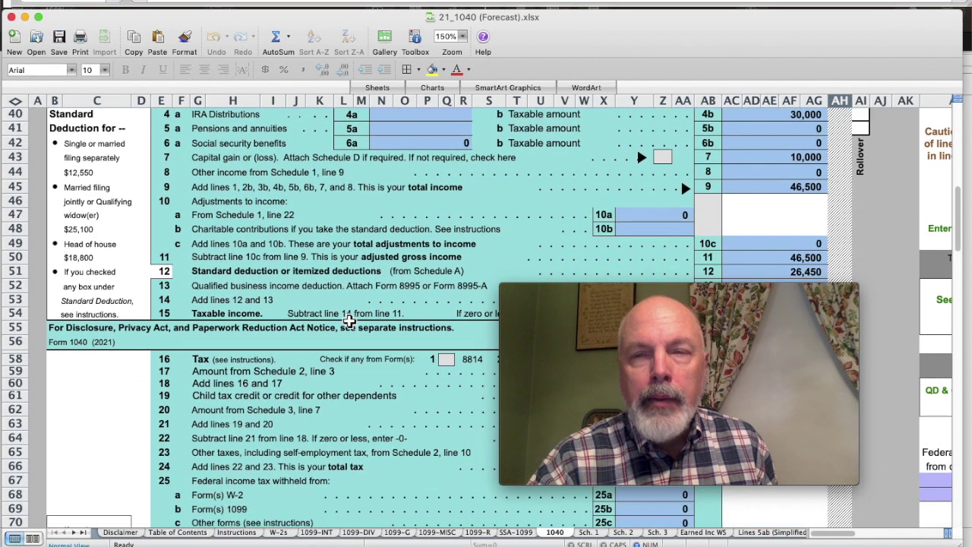
{"action": "scroll", "coordinate": [349, 321], "scroll_direction": "down", "scroll_amount": 1}
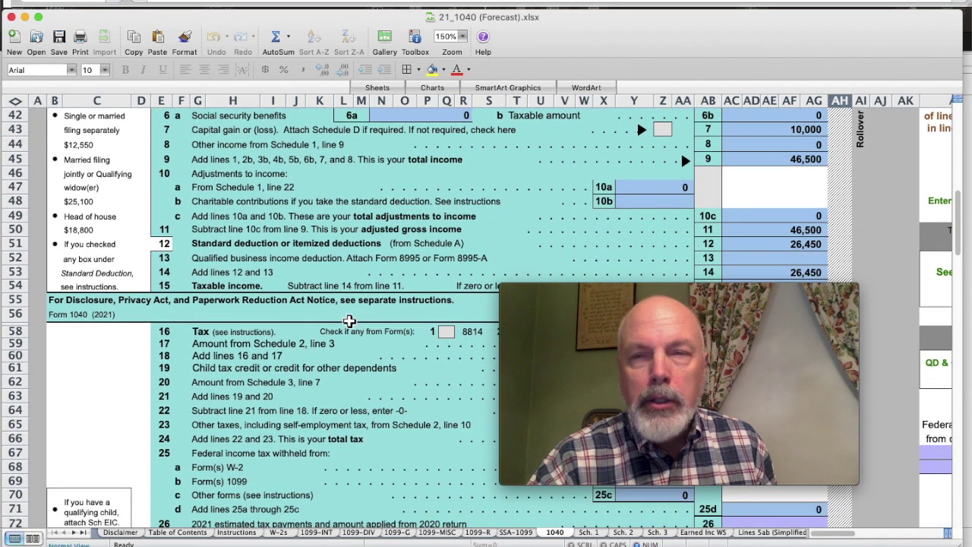
{"action": "scroll", "coordinate": [349, 320], "scroll_direction": "down", "scroll_amount": 1}
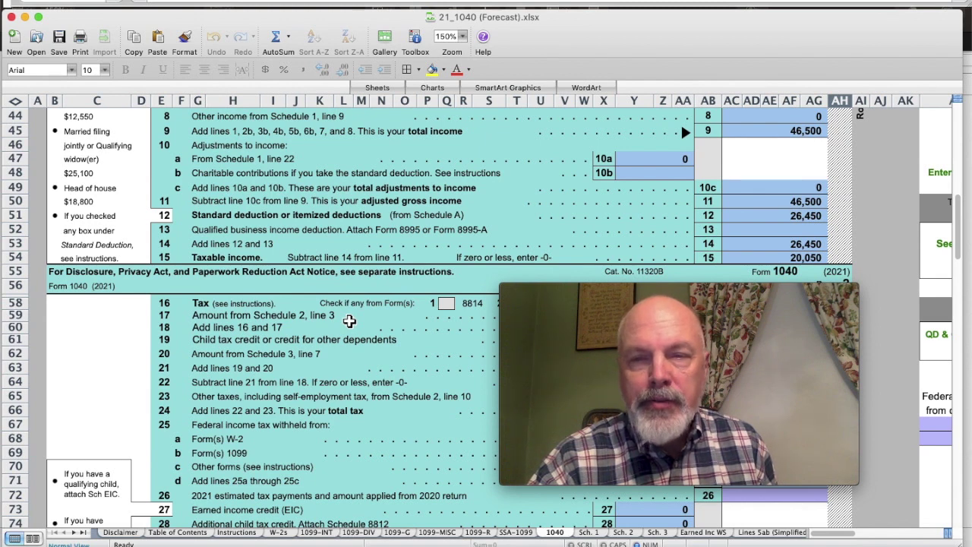
{"action": "scroll", "coordinate": [349, 321], "scroll_direction": "down", "scroll_amount": 4}
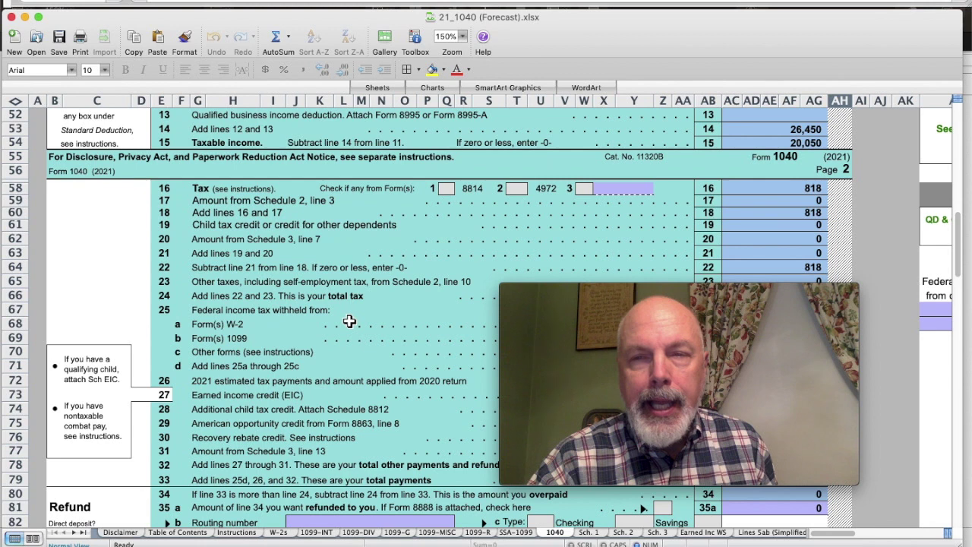
{"action": "scroll", "coordinate": [348, 321], "scroll_direction": "down", "scroll_amount": 1}
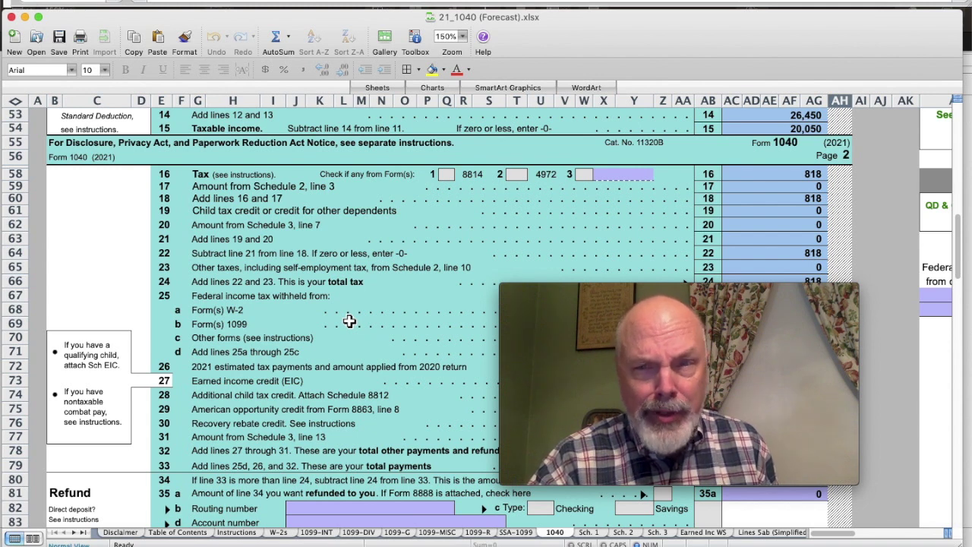
- Open the 1099-R sheet at the first payer's IRA distribution entries
{"action": "left_click", "coordinate": [481, 533]}
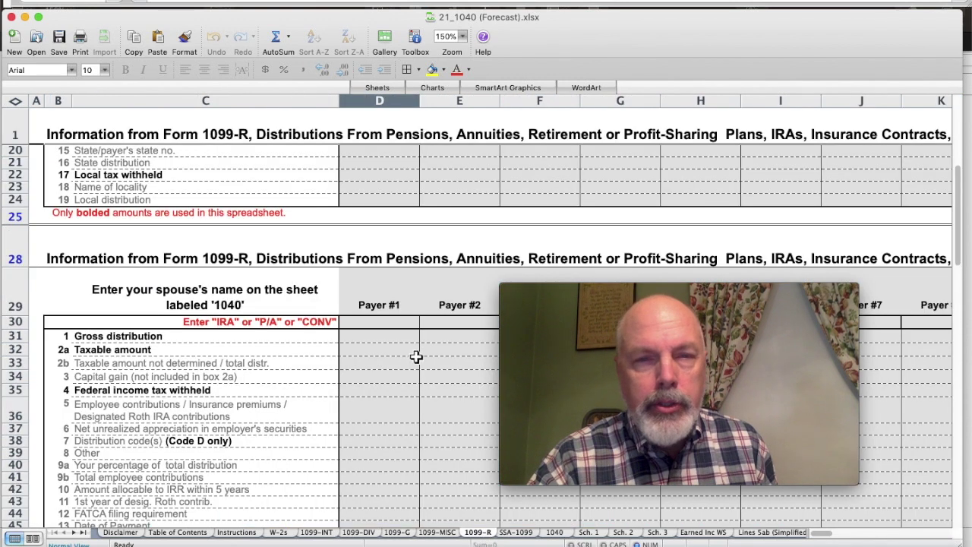
{"action": "scroll", "coordinate": [417, 358], "scroll_direction": "up", "scroll_amount": 10}
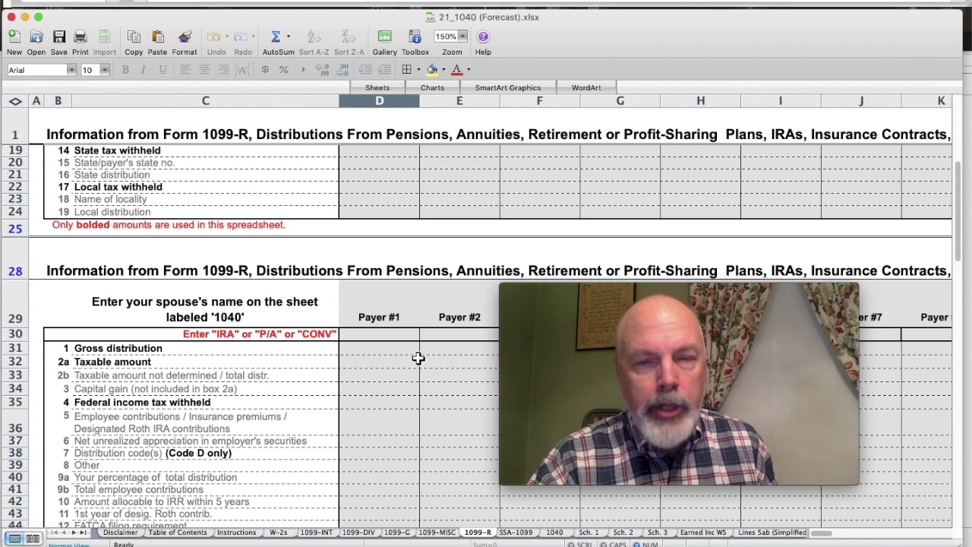
{"action": "scroll", "coordinate": [418, 358], "scroll_direction": "up", "scroll_amount": 2}
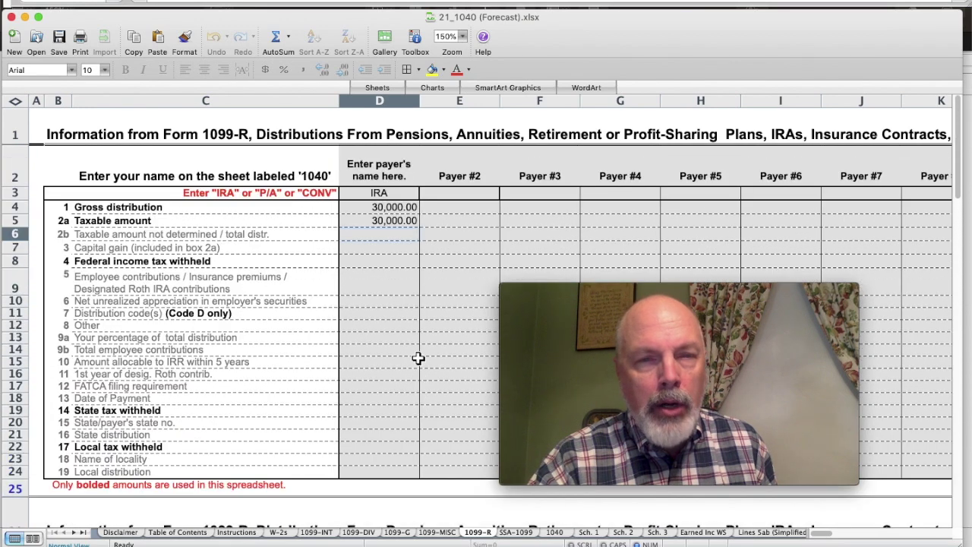
- Set the first payer's gross distribution and taxable amount to 35,000 on the 1099-R sheet
{"action": "left_click", "coordinate": [384, 209]}
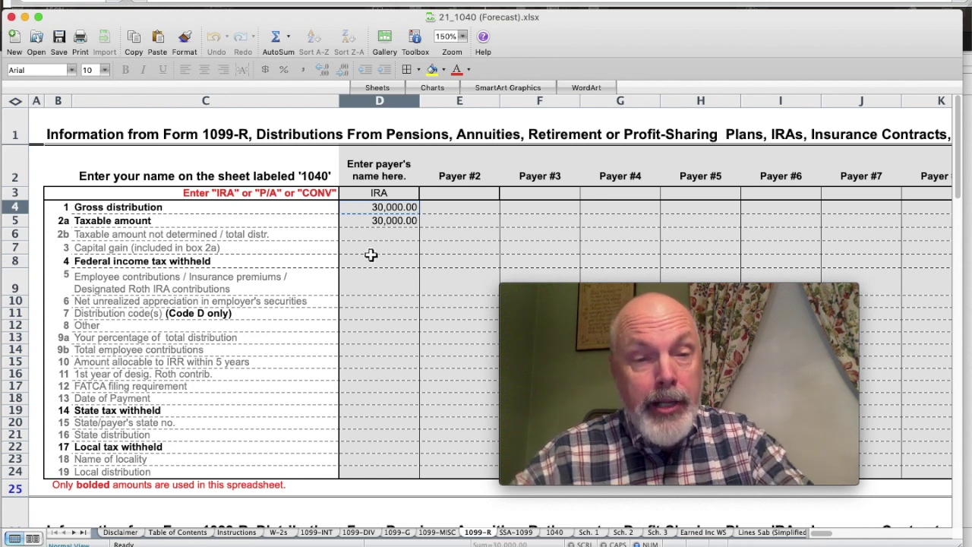
{"action": "type", "text": "35000"}
{"action": "key", "text": "Return"}
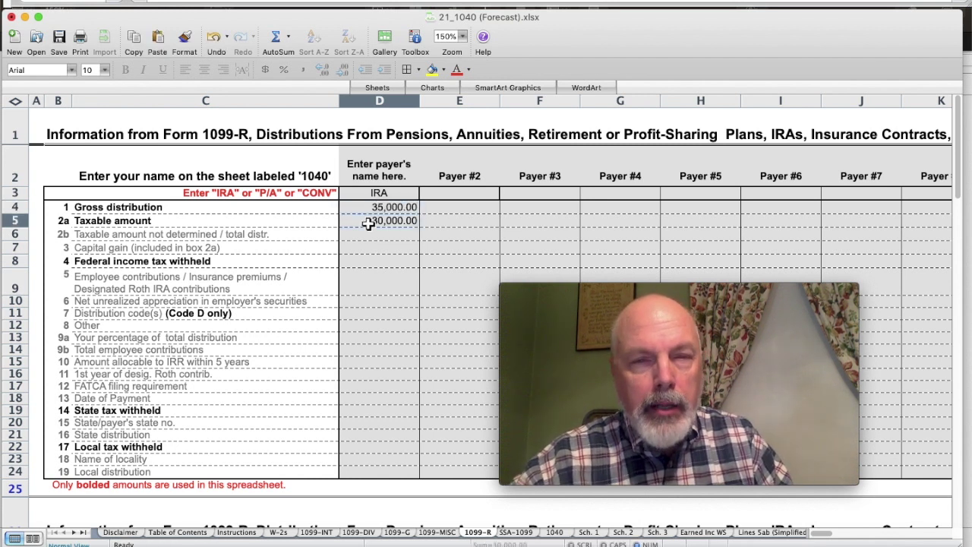
{"action": "left_click", "coordinate": [389, 219]}
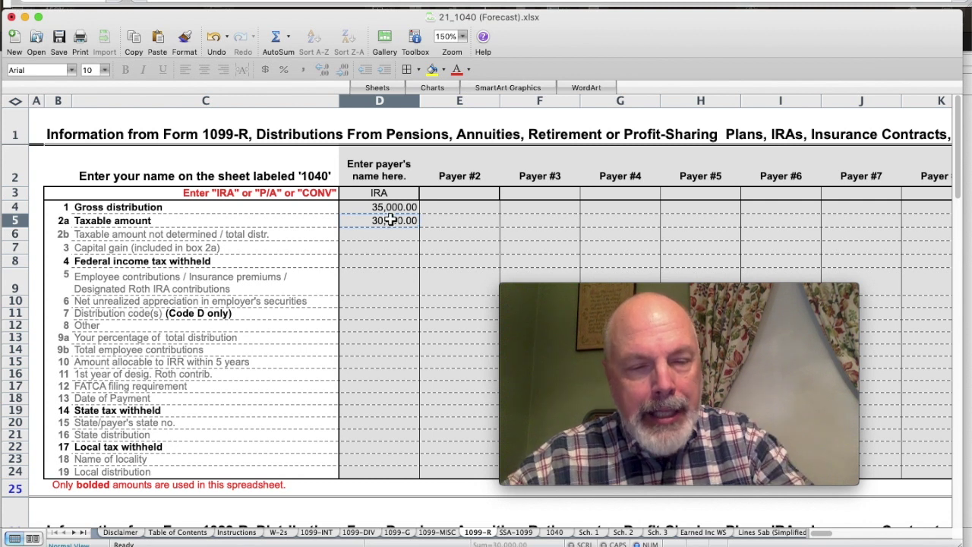
{"action": "type", "text": "35000"}
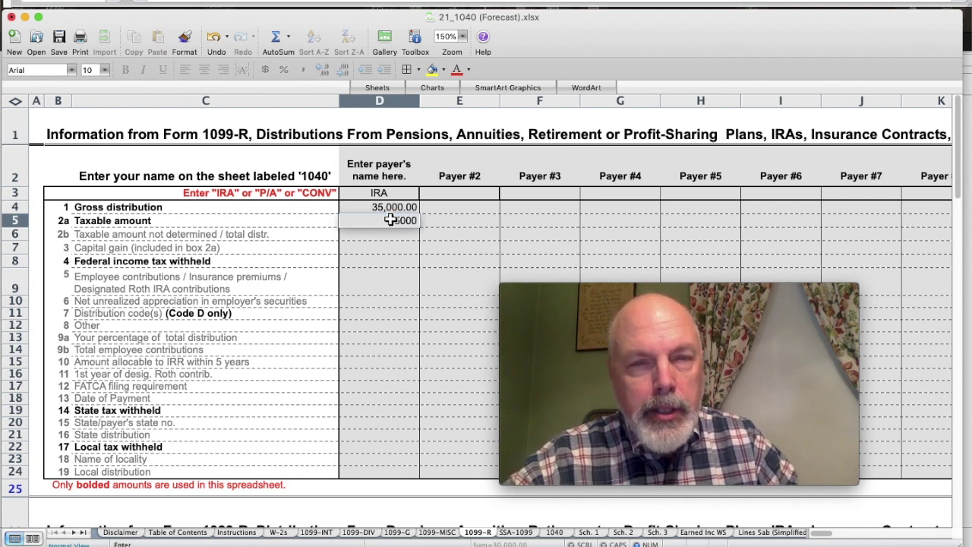
{"action": "key", "text": "Return"}
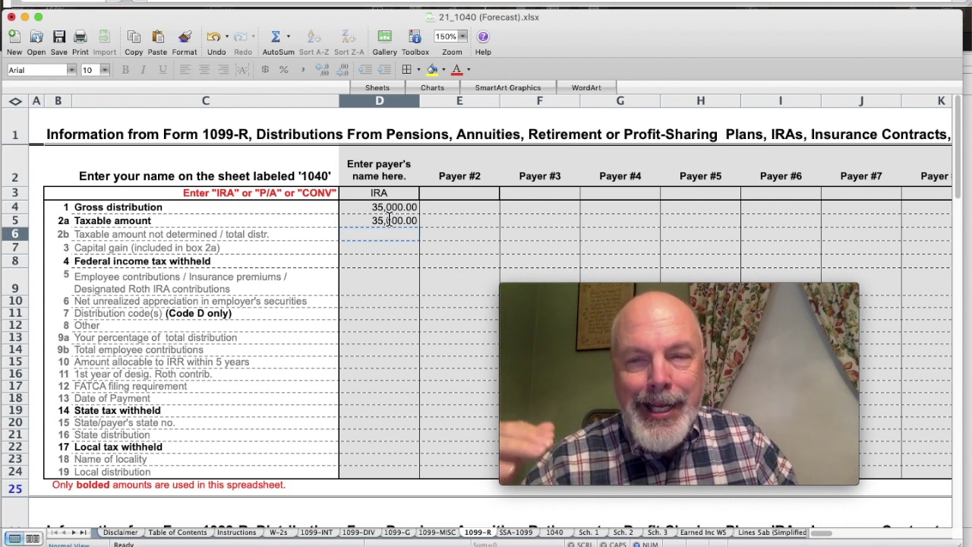
- Set the first payer's gross distribution and taxable amount to 135,000 on the 1099-R sheet
{"action": "left_click", "coordinate": [375, 207]}
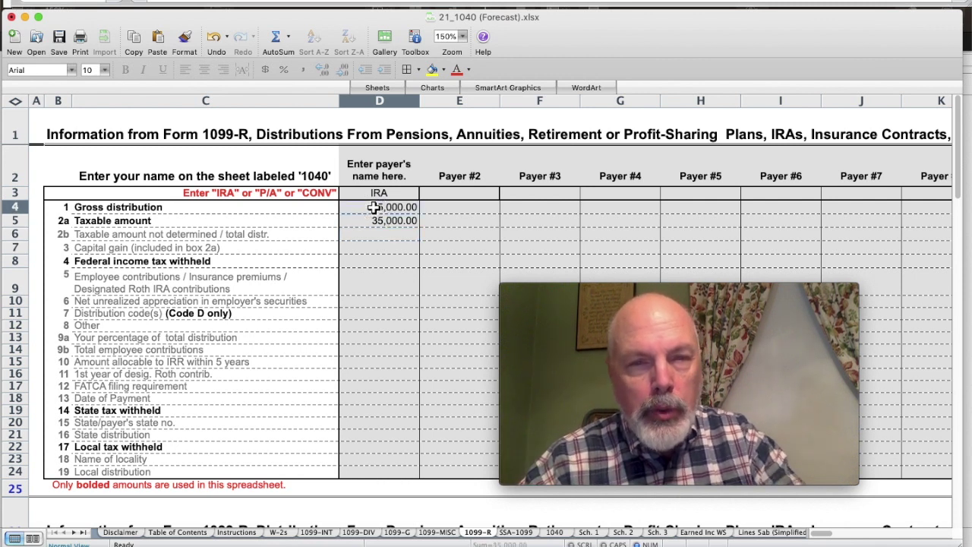
{"action": "type", "text": "135"}
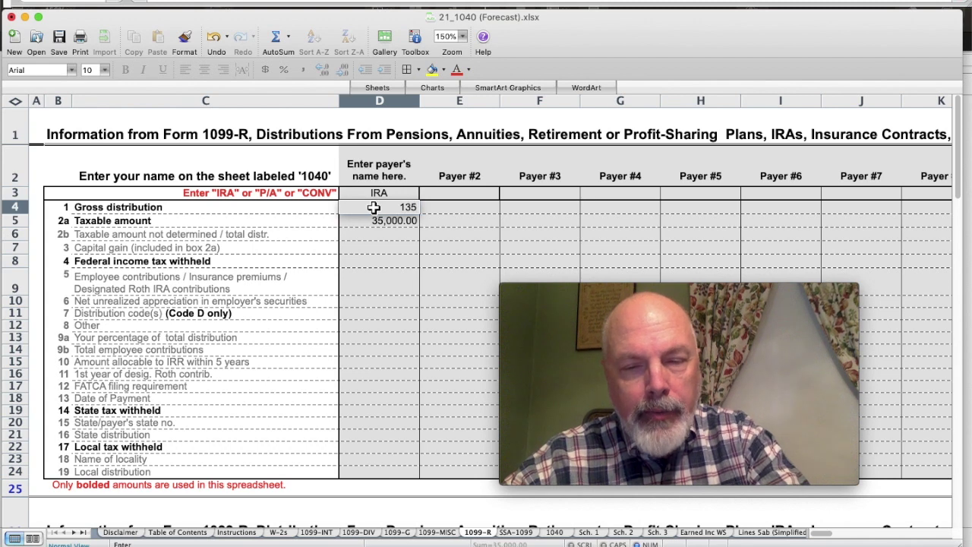
{"action": "type", "text": ",00000"}
{"action": "key", "text": "Return"}
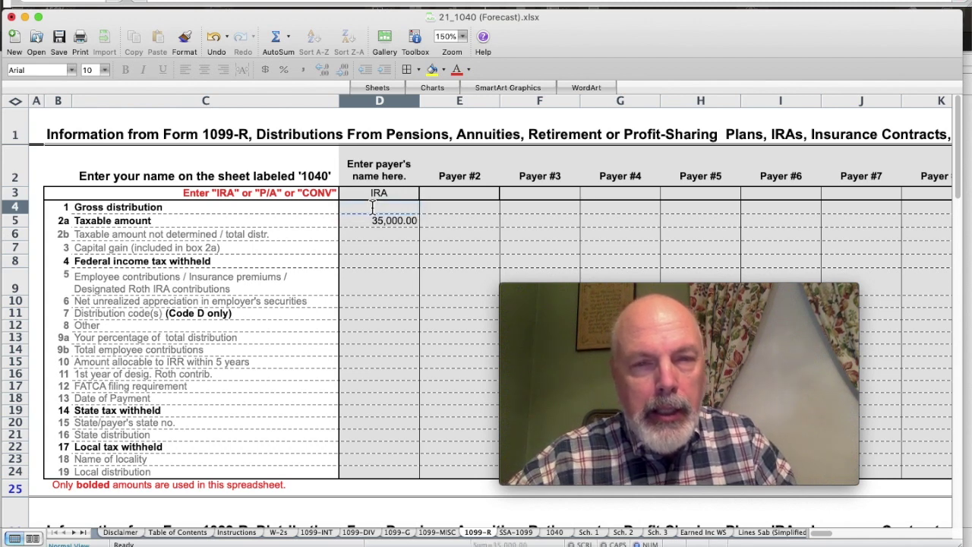
{"action": "left_click", "coordinate": [374, 221]}
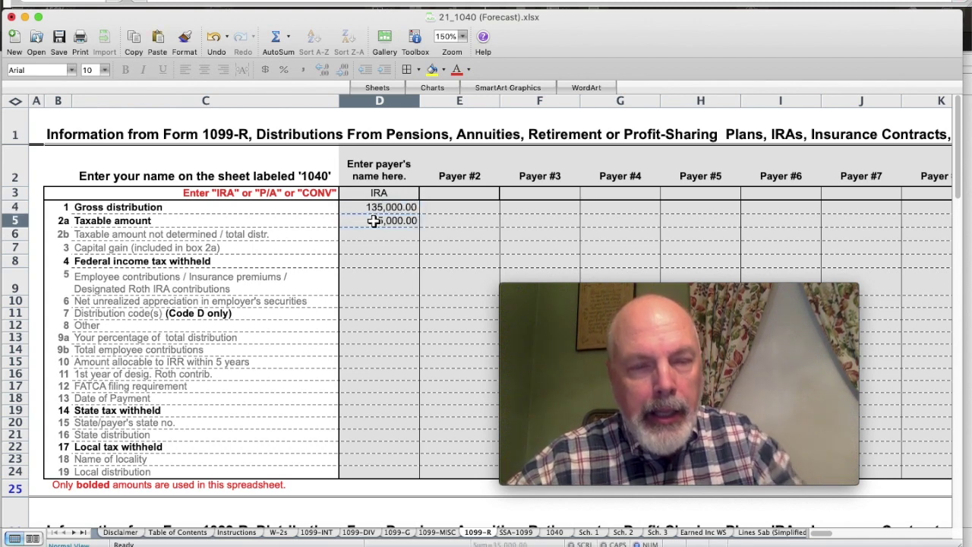
{"action": "type", "text": "135000"}
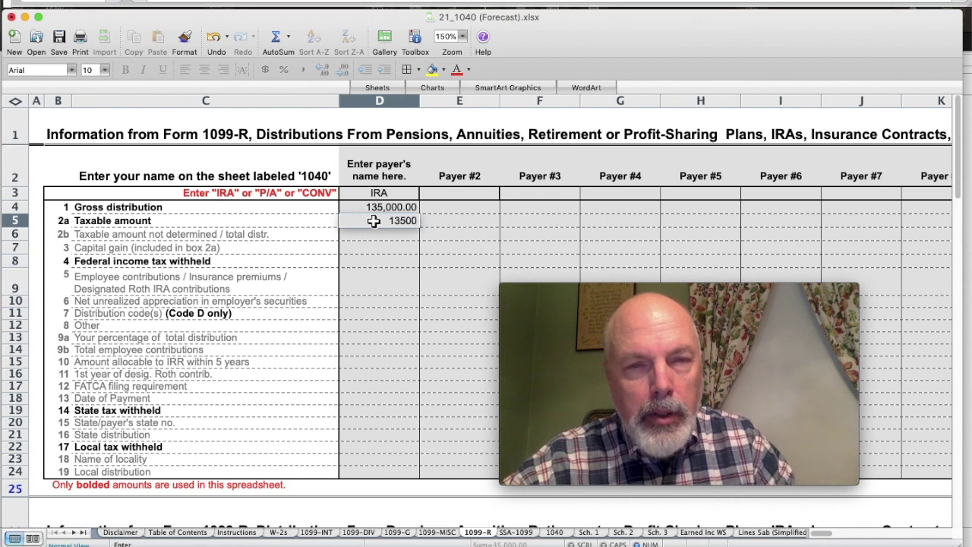
{"action": "key", "text": "Return"}
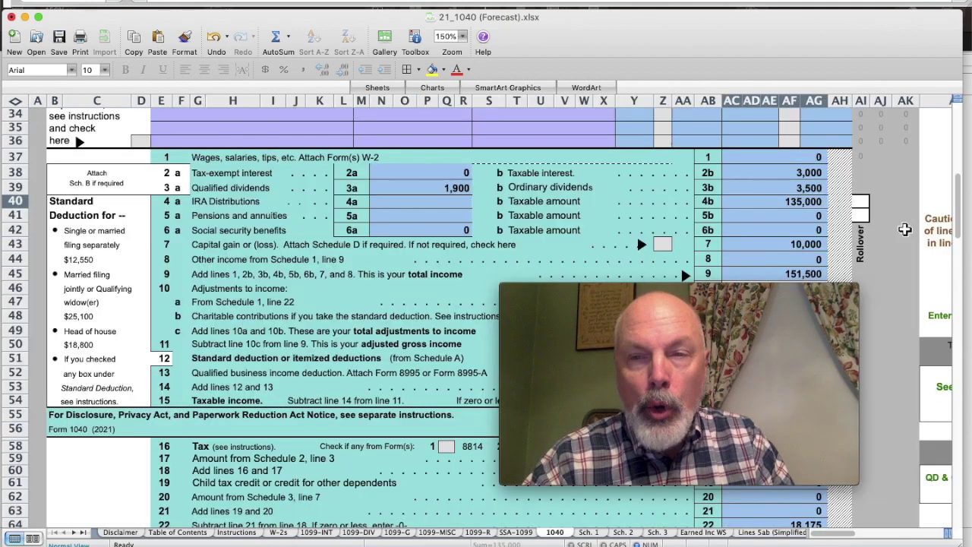
- Check on the 1040 sheet how the new IRA distribution carries through total income, adjusted gross income, taxable income and tax
{"action": "scroll", "coordinate": [905, 229], "scroll_direction": "down", "scroll_amount": 1}
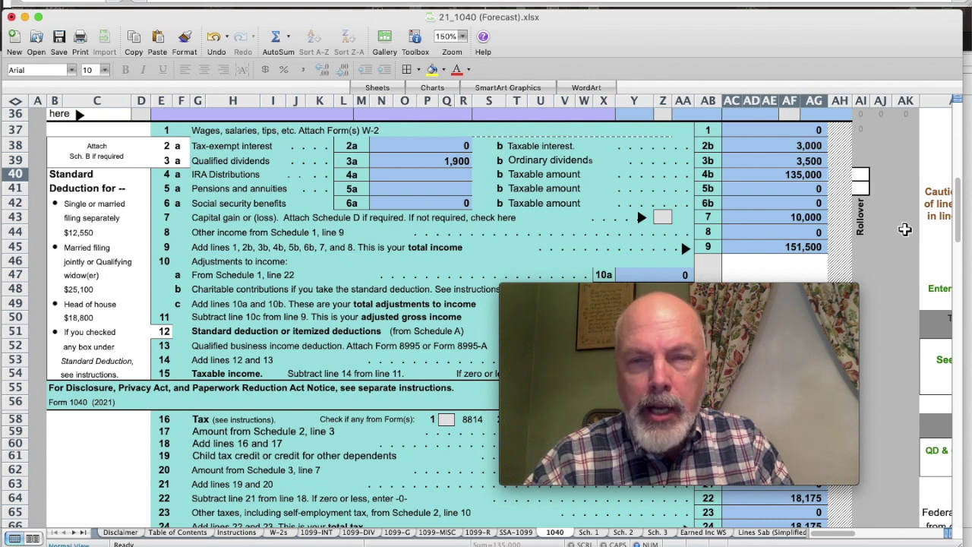
{"action": "scroll", "coordinate": [905, 229], "scroll_direction": "down", "scroll_amount": 1}
{"action": "scroll", "coordinate": [905, 229], "scroll_direction": "down", "scroll_amount": 1}
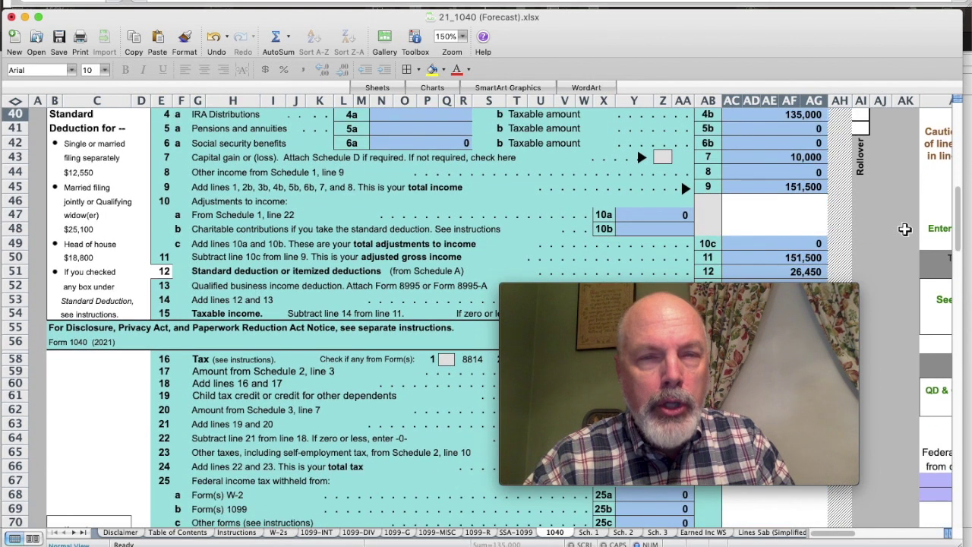
{"action": "scroll", "coordinate": [905, 229], "scroll_direction": "down", "scroll_amount": 2}
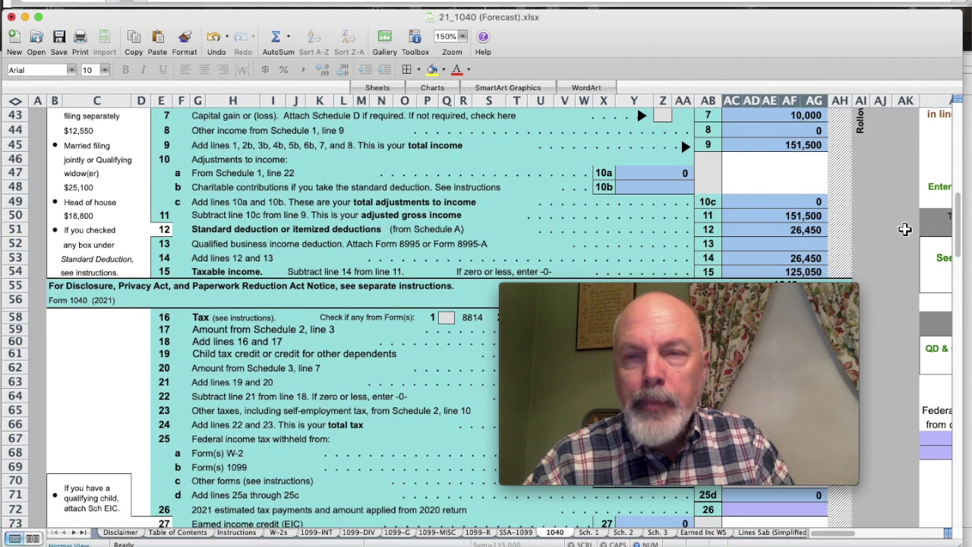
{"action": "scroll", "coordinate": [905, 230], "scroll_direction": "down", "scroll_amount": 1}
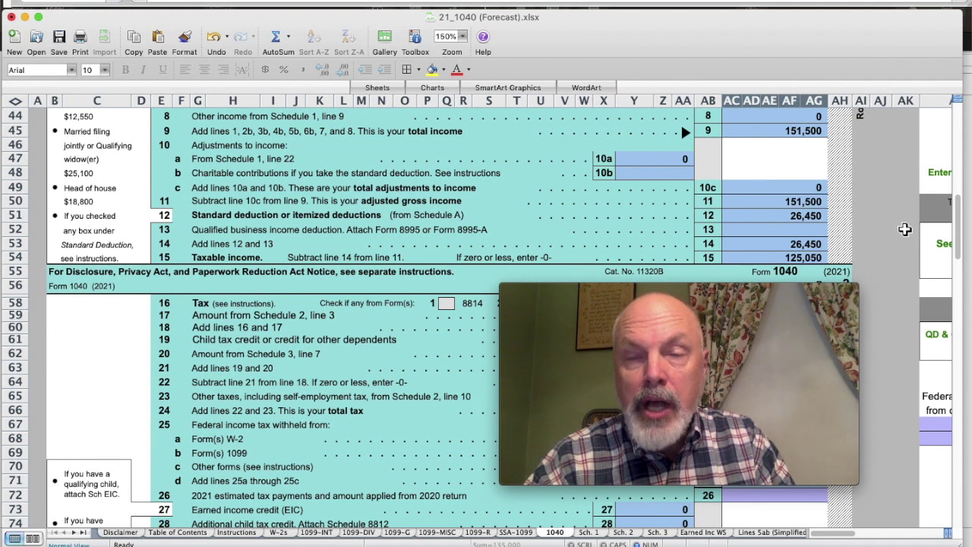
{"action": "scroll", "coordinate": [905, 229], "scroll_direction": "down", "scroll_amount": 5}
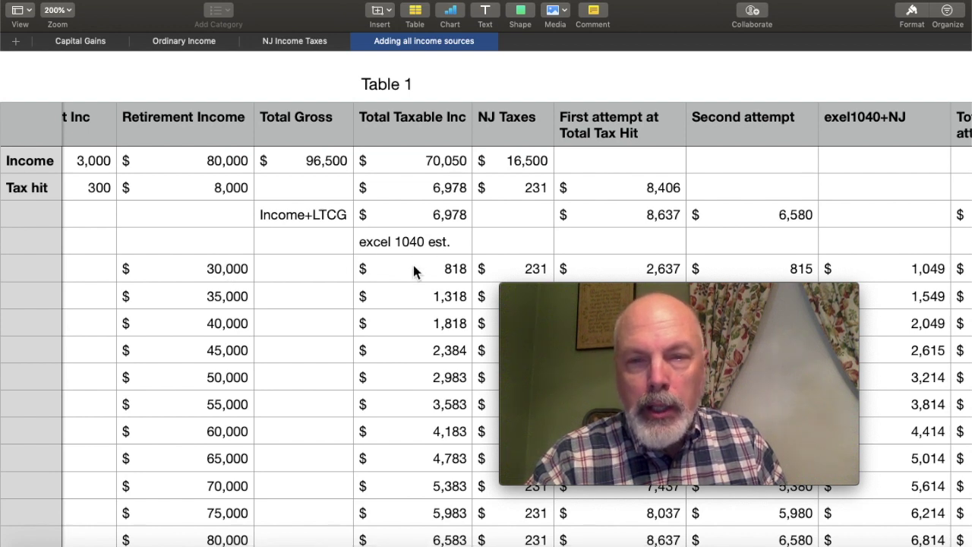
- In the Numbers spreadsheet's Adding all income sources sheet, compare the excel 1040 est. figures with the two attempts for each retirement income level
{"action": "left_click", "coordinate": [414, 272]}
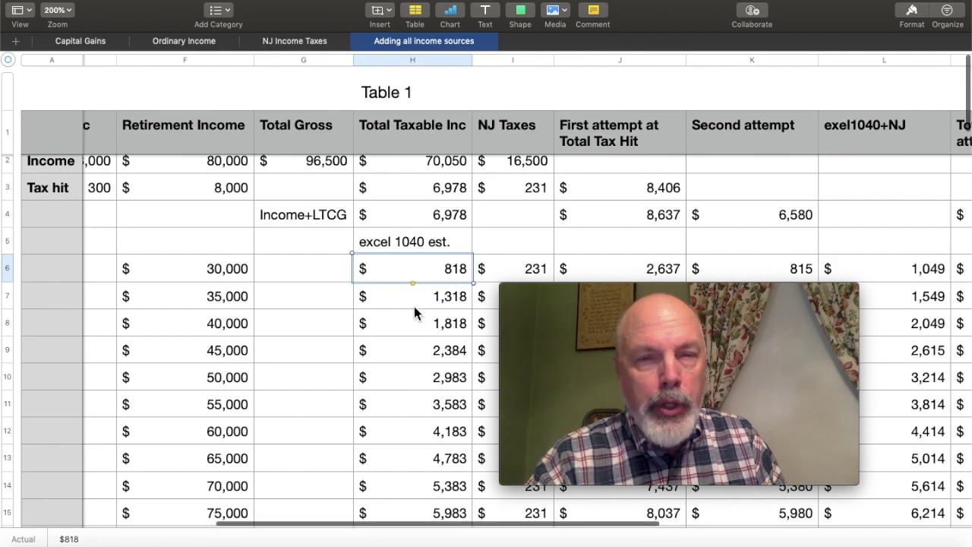
{"action": "scroll", "coordinate": [414, 310], "scroll_direction": "down", "scroll_amount": 2}
{"action": "scroll", "coordinate": [414, 306], "scroll_direction": "down", "scroll_amount": 4}
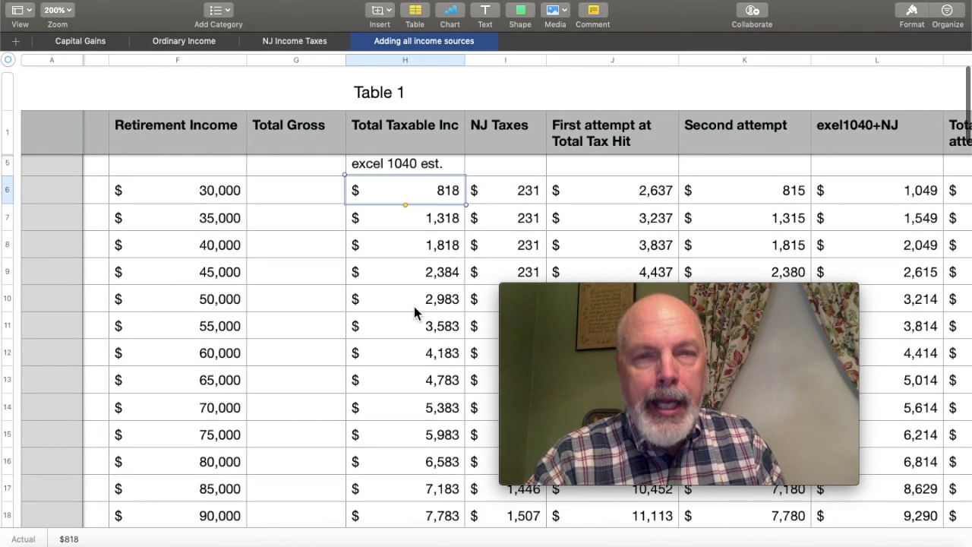
{"action": "scroll", "coordinate": [413, 306], "scroll_direction": "down", "scroll_amount": 4}
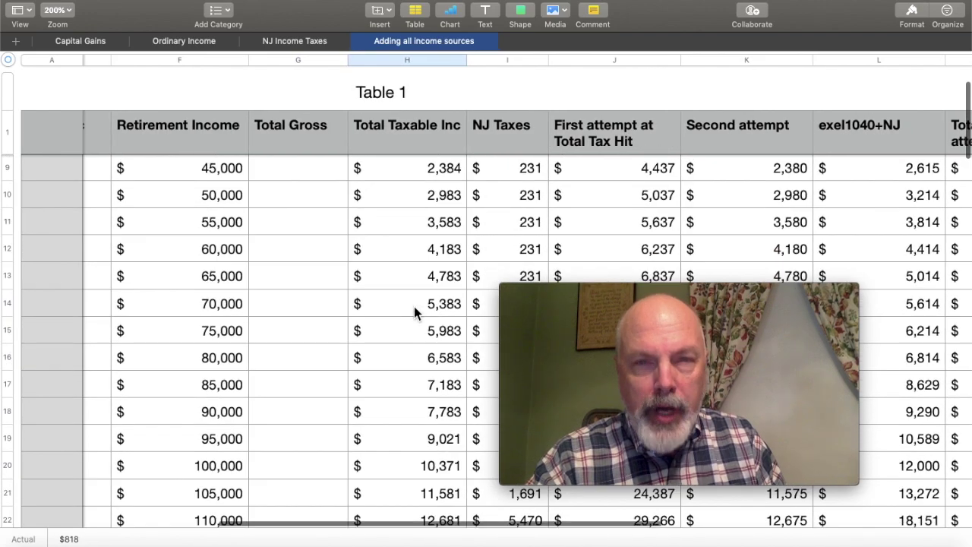
{"action": "scroll", "coordinate": [414, 306], "scroll_direction": "down", "scroll_amount": 2}
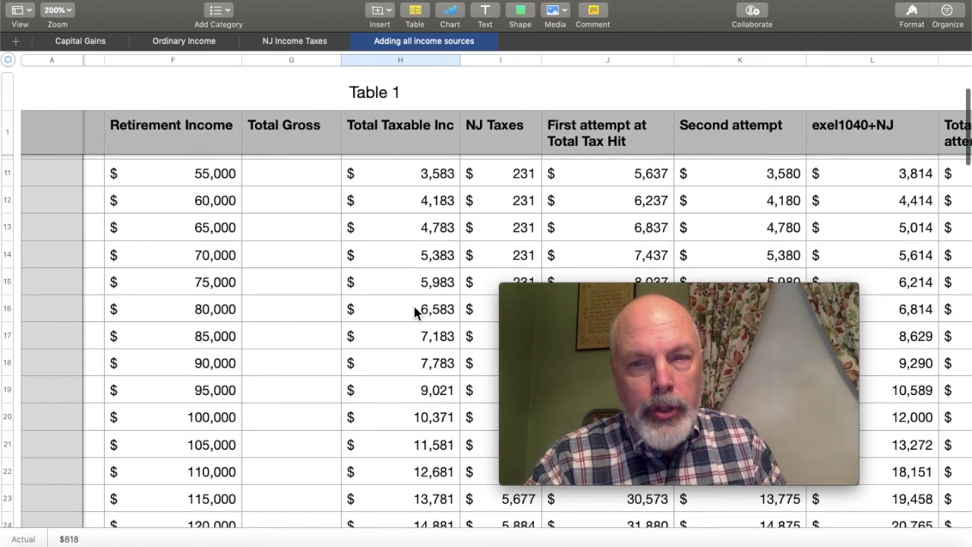
{"action": "scroll", "coordinate": [414, 306], "scroll_direction": "right", "scroll_amount": 3}
{"action": "scroll", "coordinate": [414, 306], "scroll_direction": "up", "scroll_amount": 2}
{"action": "scroll", "coordinate": [408, 308], "scroll_direction": "up", "scroll_amount": 6}
{"action": "scroll", "coordinate": [408, 308], "scroll_direction": "right", "scroll_amount": 3}
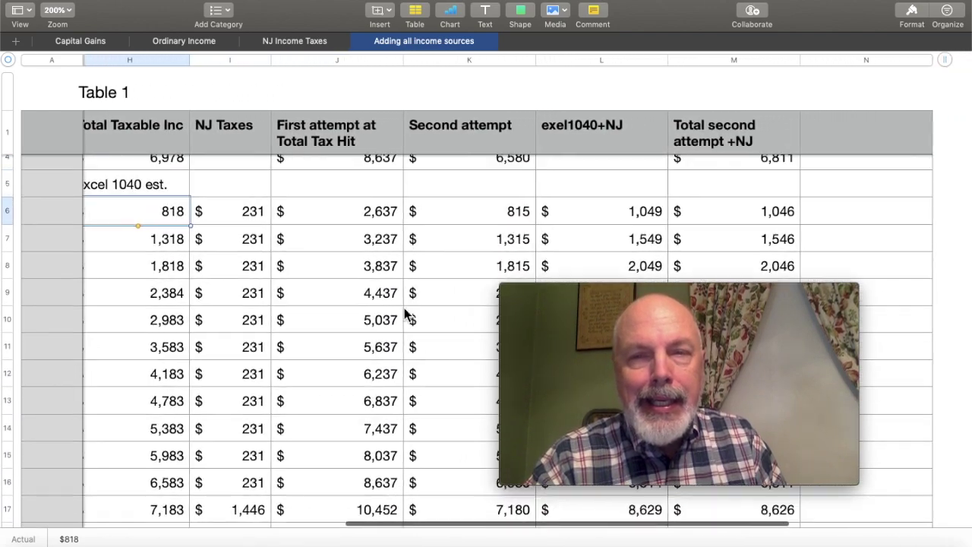
- Examine the exel1040+NJ formula in the 30,000 retirement income row and compare the combined tax totals down the table
{"action": "left_click", "coordinate": [588, 240]}
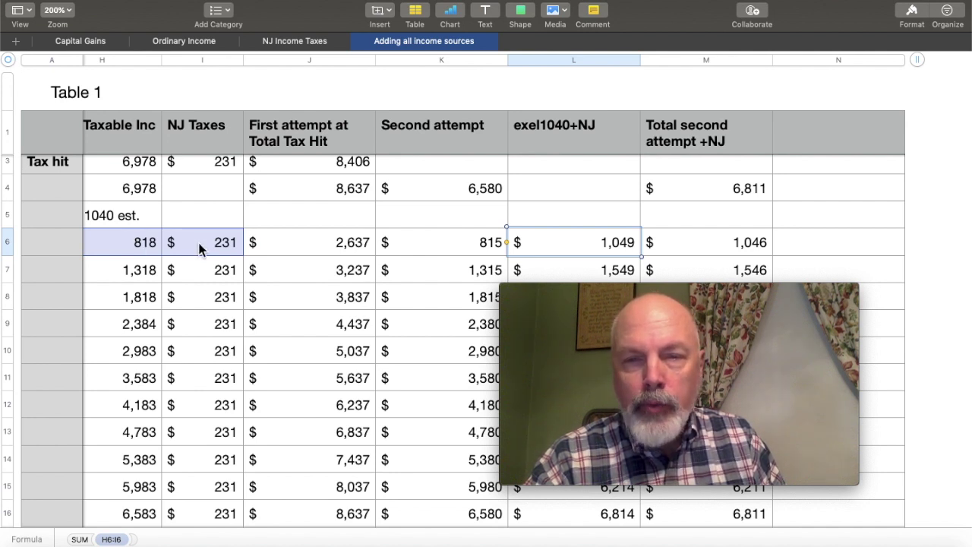
{"action": "scroll", "coordinate": [357, 289], "scroll_direction": "down", "scroll_amount": 5}
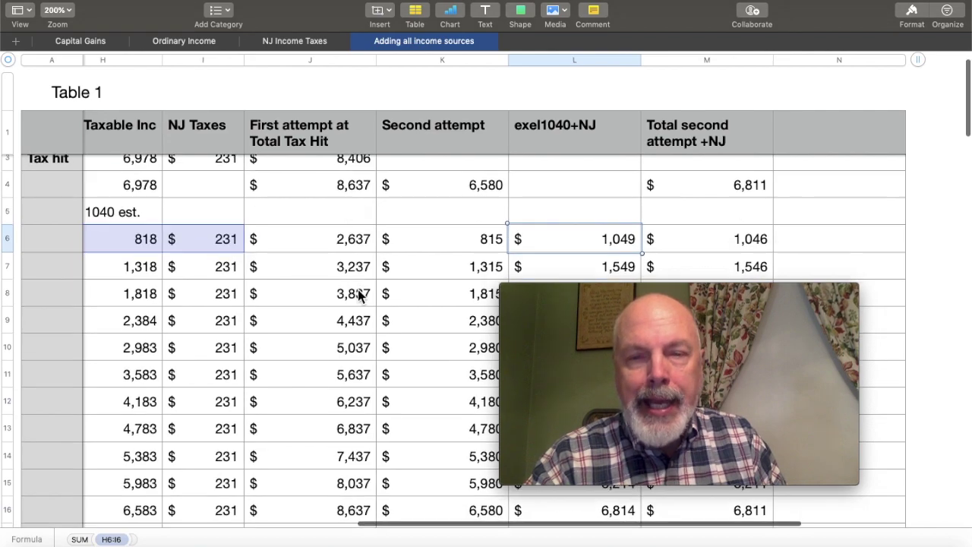
{"action": "scroll", "coordinate": [360, 297], "scroll_direction": "down", "scroll_amount": 3}
{"action": "scroll", "coordinate": [360, 297], "scroll_direction": "left", "scroll_amount": 2}
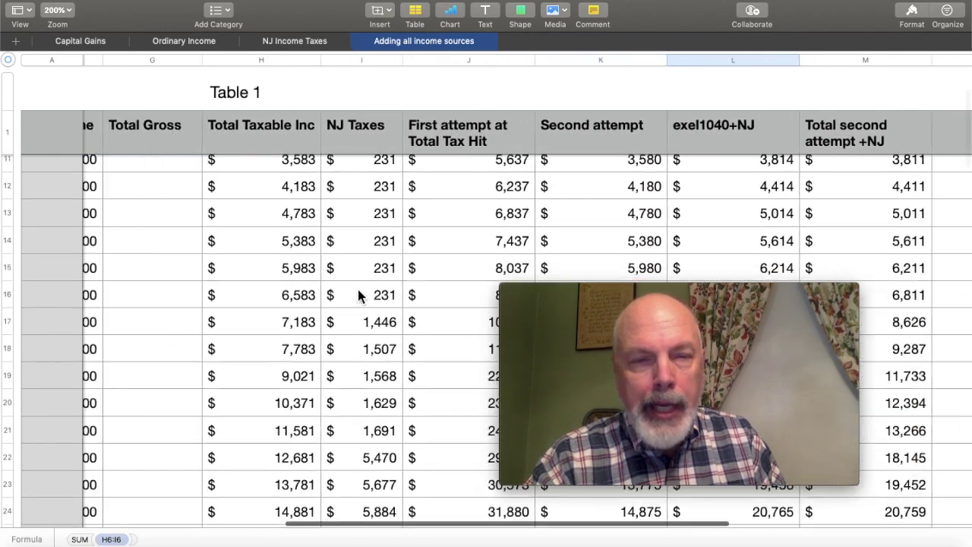
{"action": "scroll", "coordinate": [360, 296], "scroll_direction": "down", "scroll_amount": 10}
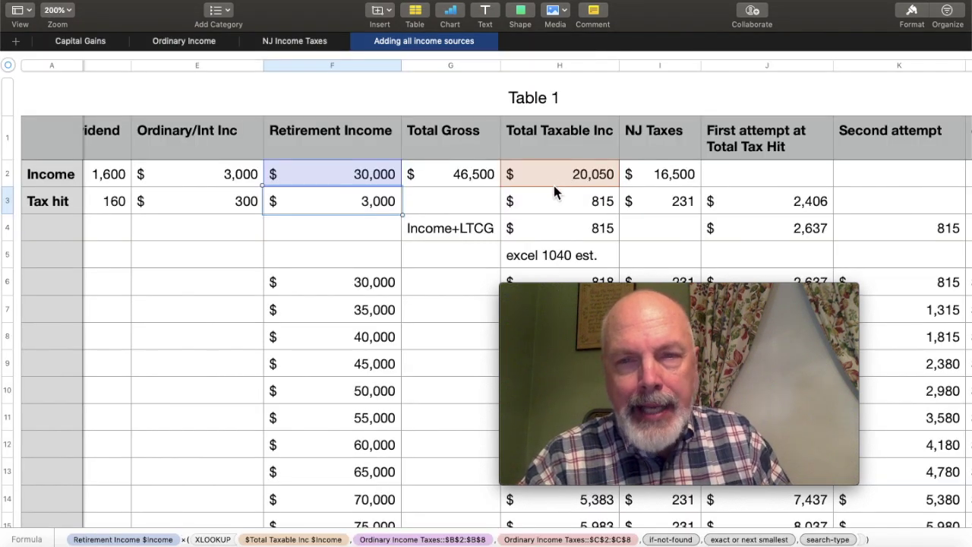
- Examine the formula for the Income row's NJ Taxes amount
{"action": "left_click", "coordinate": [665, 178]}
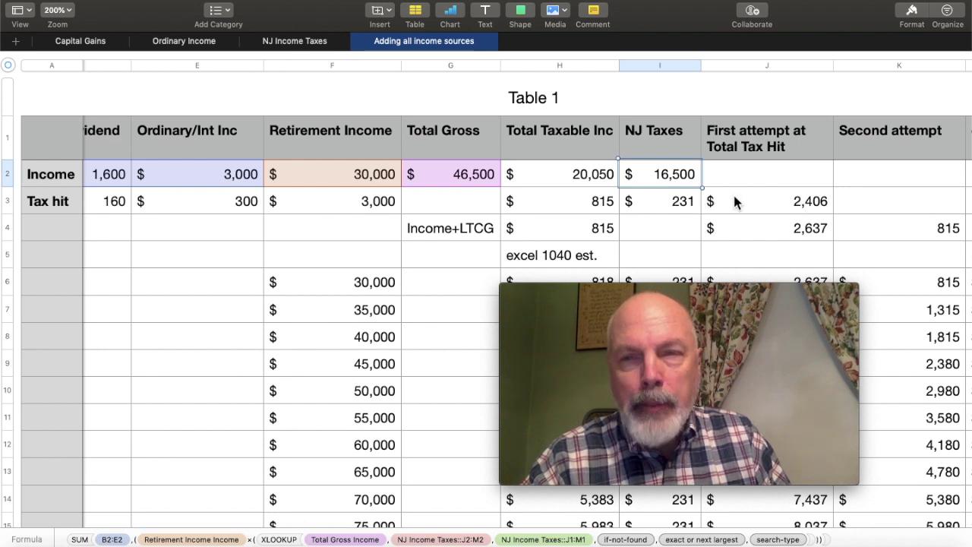
- Review the Tax hit formula under First attempt at Total Tax Hit, and open the Second attempt formula in row 4 for inspection
{"action": "left_click", "coordinate": [781, 205]}
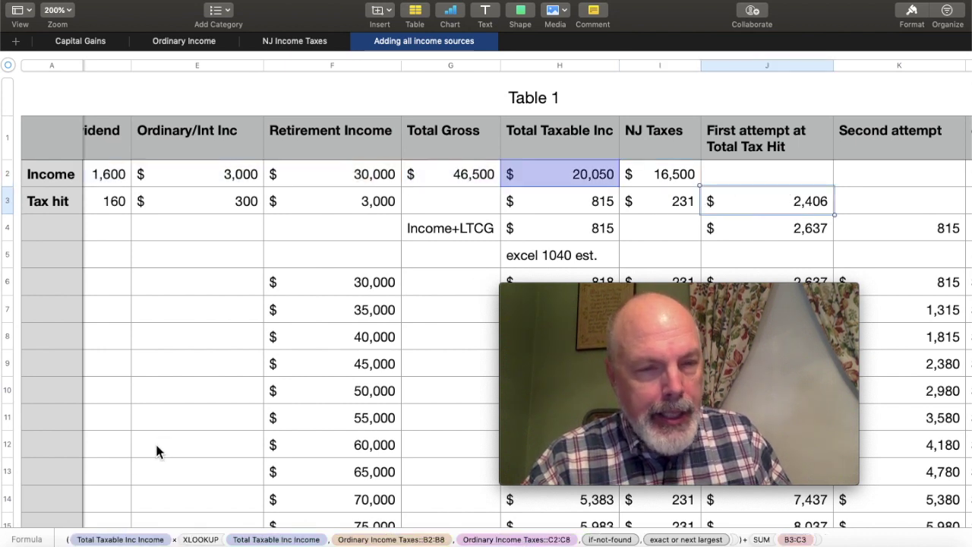
{"action": "scroll", "coordinate": [903, 388], "scroll_direction": "right", "scroll_amount": 3}
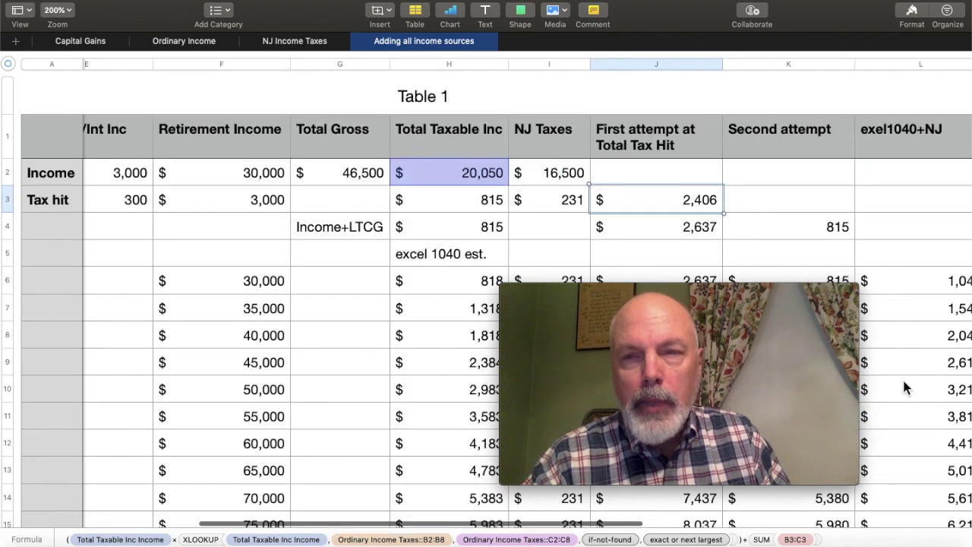
{"action": "left_click", "coordinate": [820, 225]}
{"action": "left_click", "coordinate": [820, 226]}
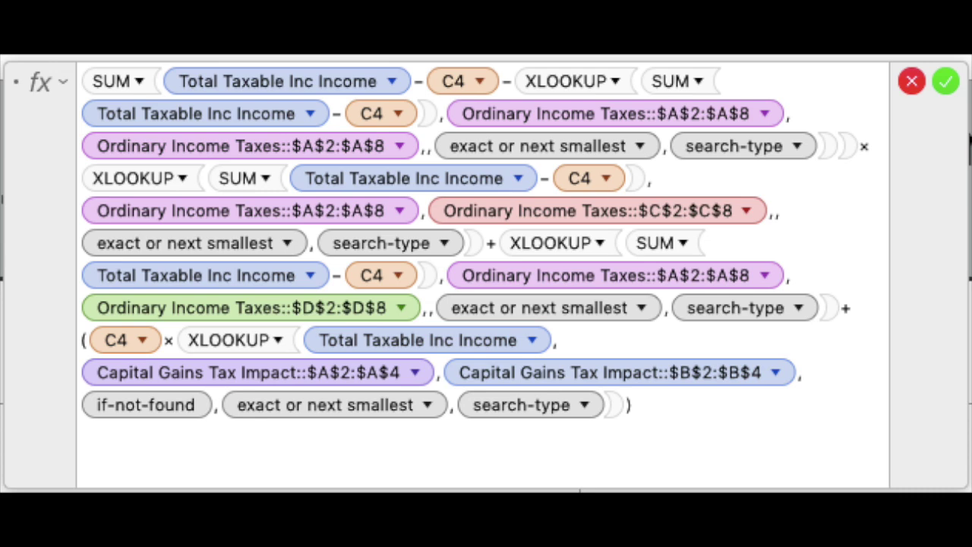
- Examine the Second attempt formula's opening part: taxable income minus C4, less the bracket threshold looked up in Ordinary Income Taxes A2:A8
{"action": "left_click", "coordinate": [259, 82]}
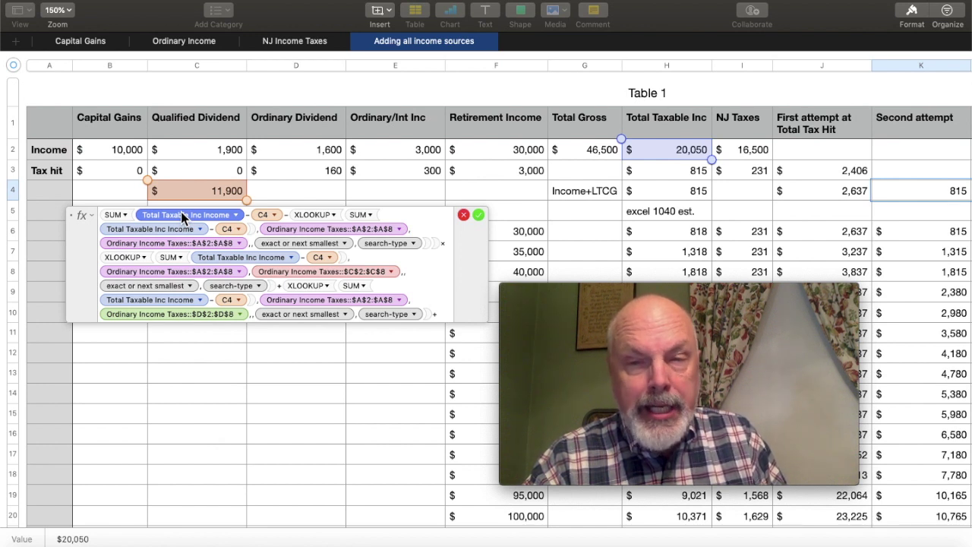
{"action": "left_click", "coordinate": [183, 217]}
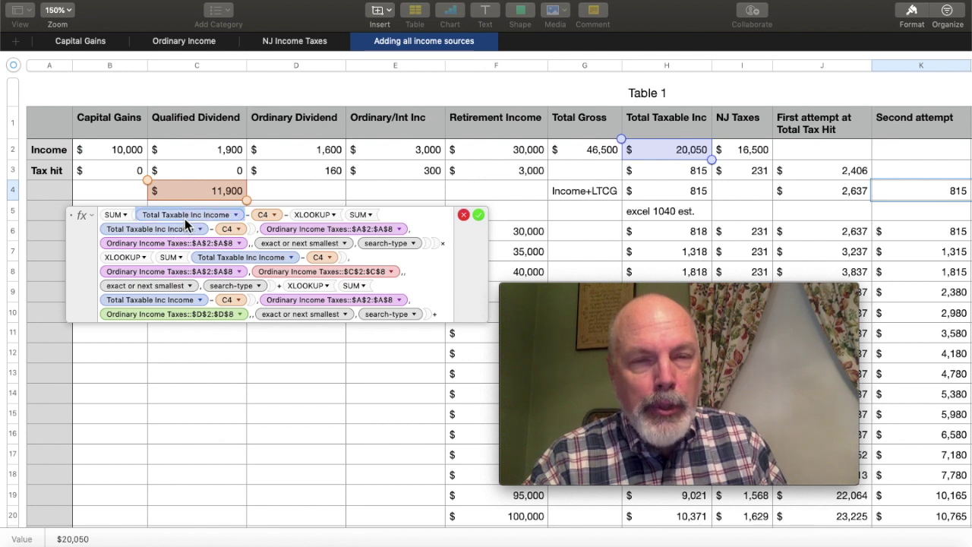
{"action": "left_click", "coordinate": [191, 216]}
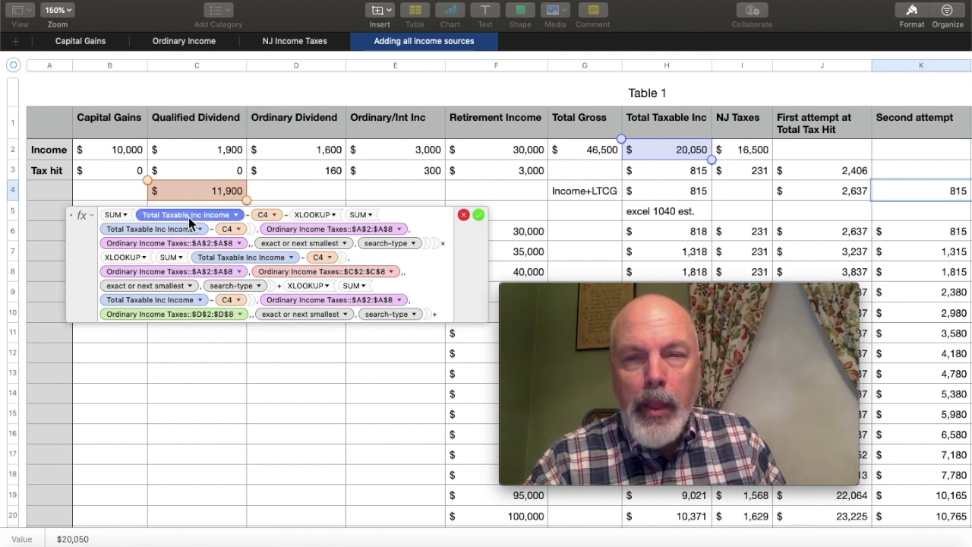
{"action": "left_click", "coordinate": [265, 217]}
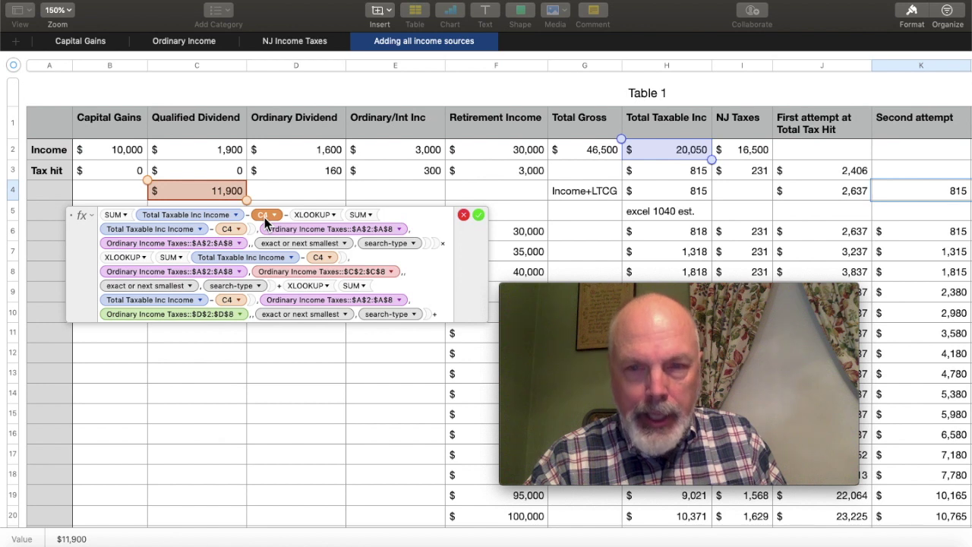
{"action": "left_click", "coordinate": [314, 216]}
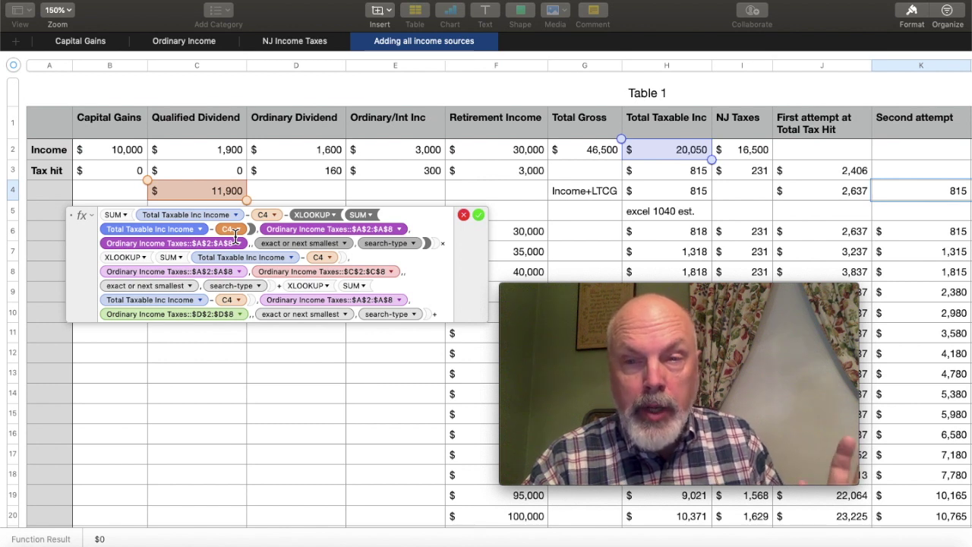
{"action": "left_click", "coordinate": [311, 229]}
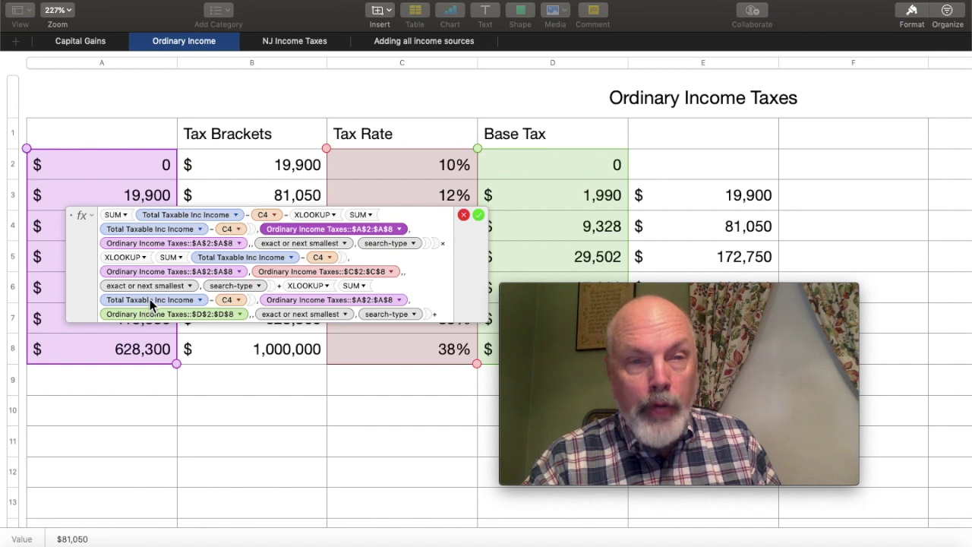
{"action": "left_click", "coordinate": [207, 242]}
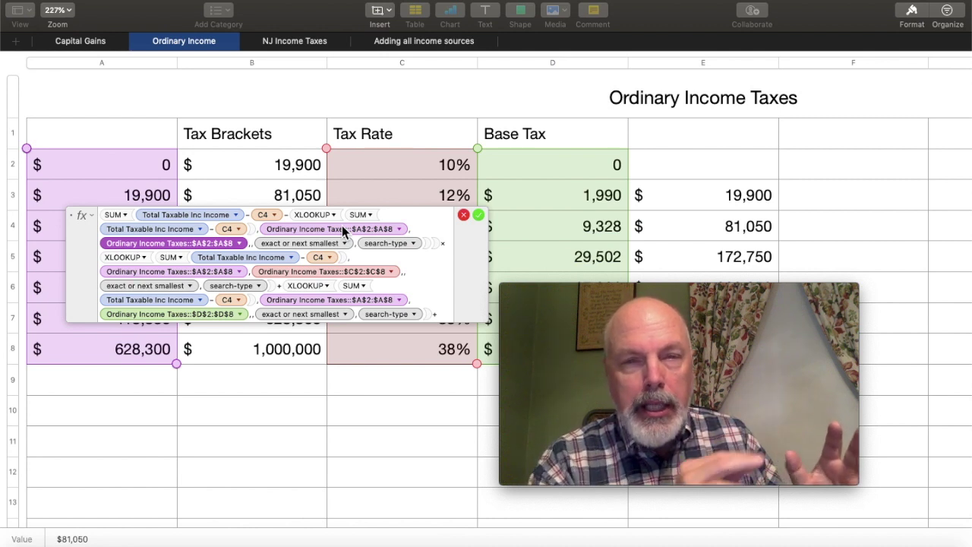
- Examine the formula's second XLOOKUP, which matches taxable income minus C4 against the brackets to return the tax rate from C2:C8
{"action": "left_click", "coordinate": [237, 257]}
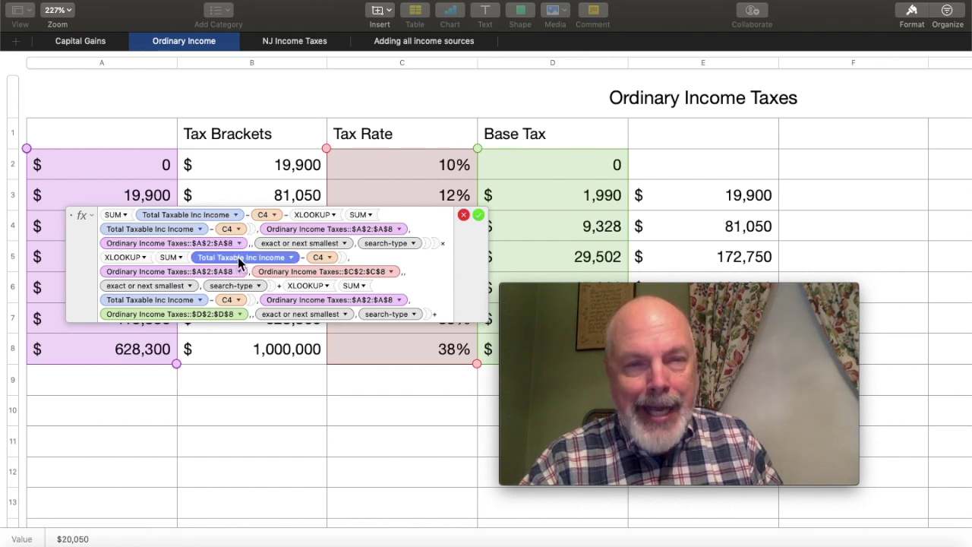
{"action": "left_click", "coordinate": [329, 257]}
{"action": "left_click", "coordinate": [329, 258]}
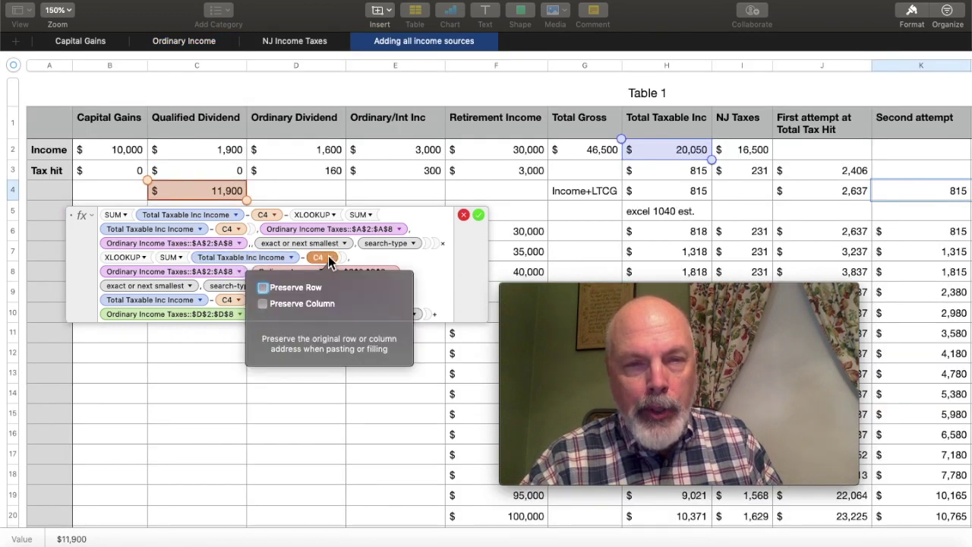
{"action": "left_click", "coordinate": [213, 270]}
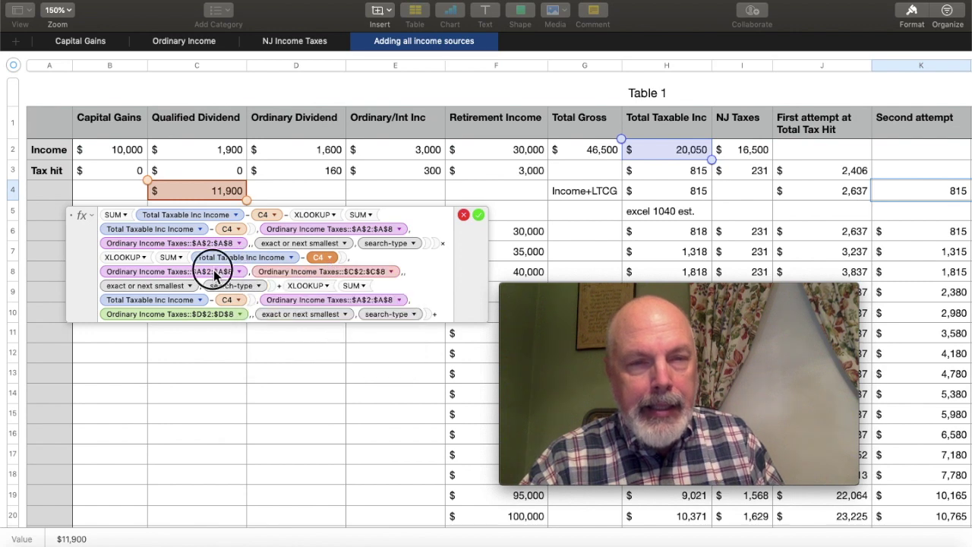
{"action": "left_click", "coordinate": [212, 270]}
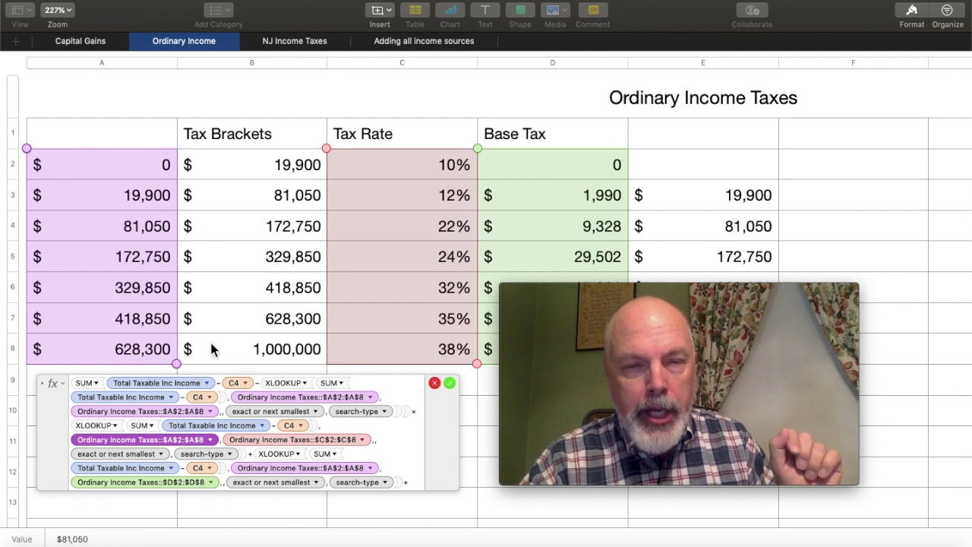
{"action": "left_click", "coordinate": [277, 439]}
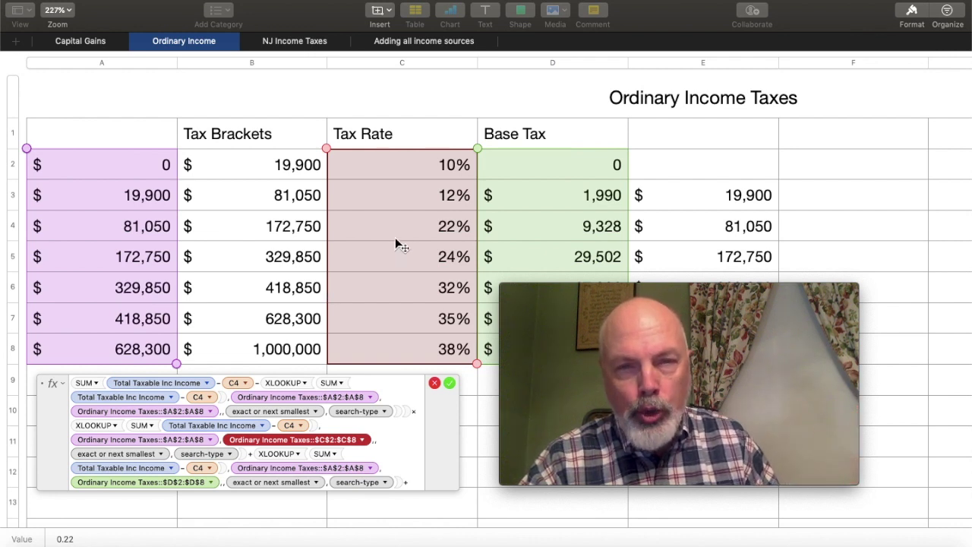
- Examine the formula's third XLOOKUP, which adds the base tax from Ordinary Income Taxes D2:D8 for the matching bracket
{"action": "left_click", "coordinate": [275, 453]}
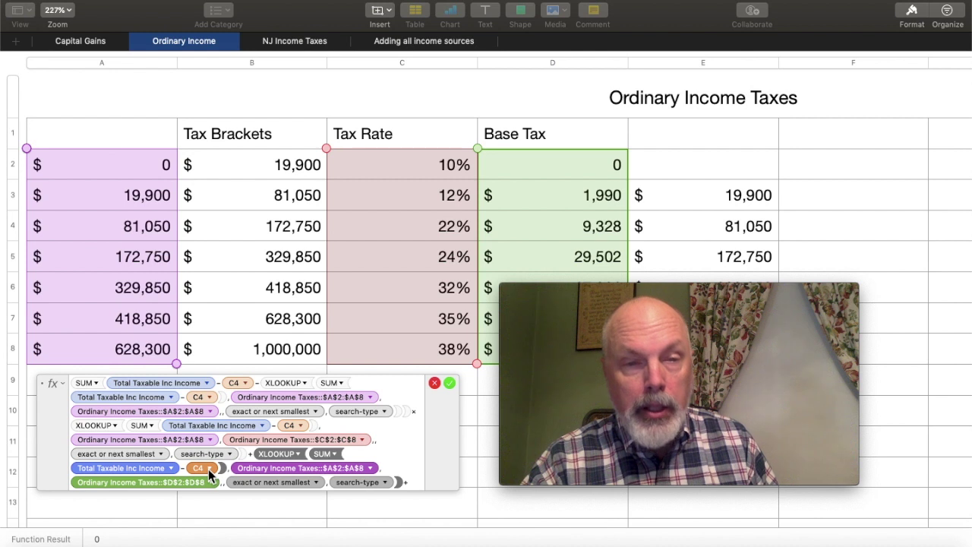
{"action": "left_click", "coordinate": [273, 468]}
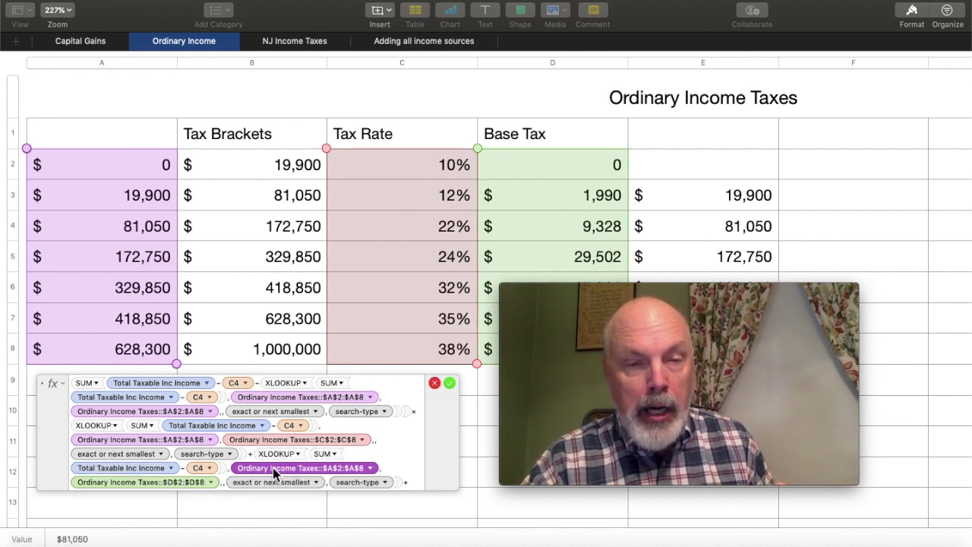
{"action": "left_click", "coordinate": [186, 483]}
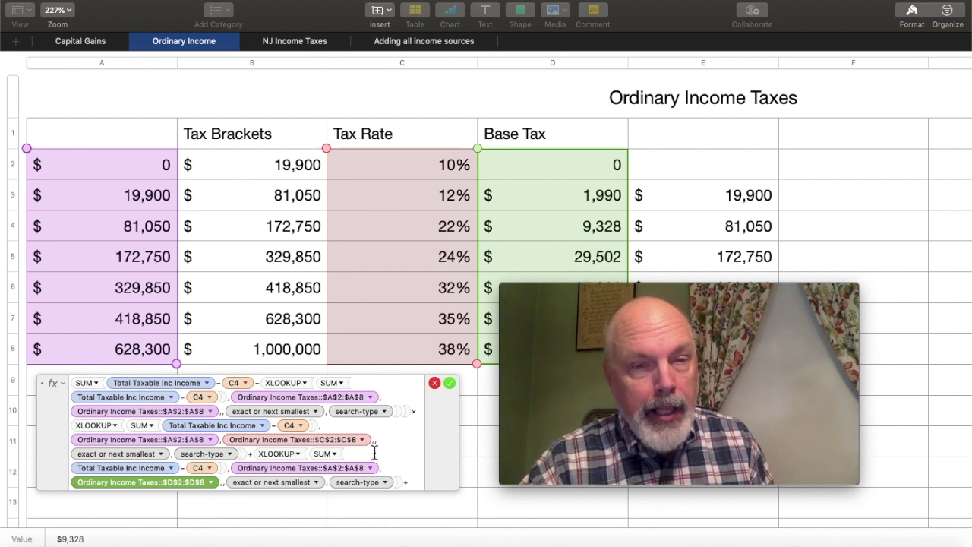
{"action": "scroll", "coordinate": [406, 452], "scroll_direction": "down", "scroll_amount": 1}
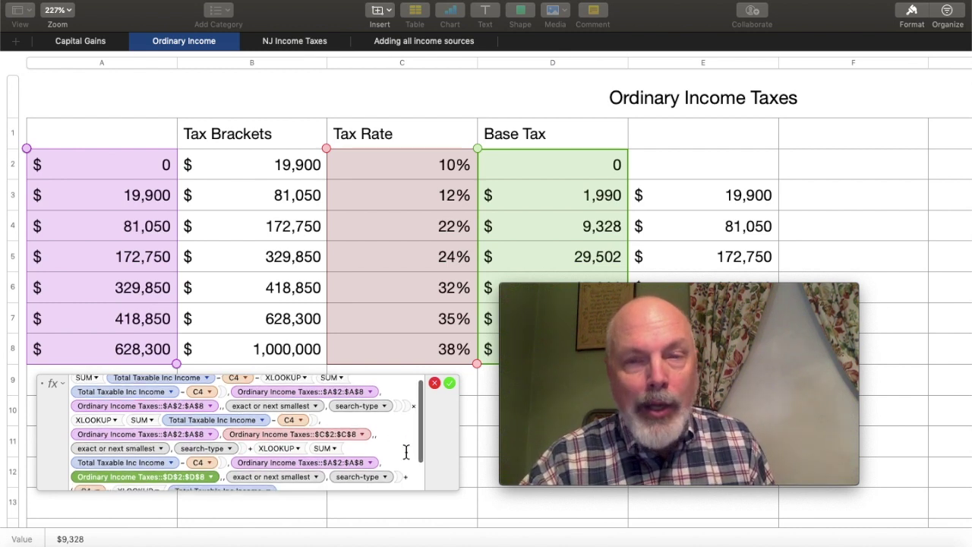
{"action": "scroll", "coordinate": [406, 452], "scroll_direction": "down", "scroll_amount": 2}
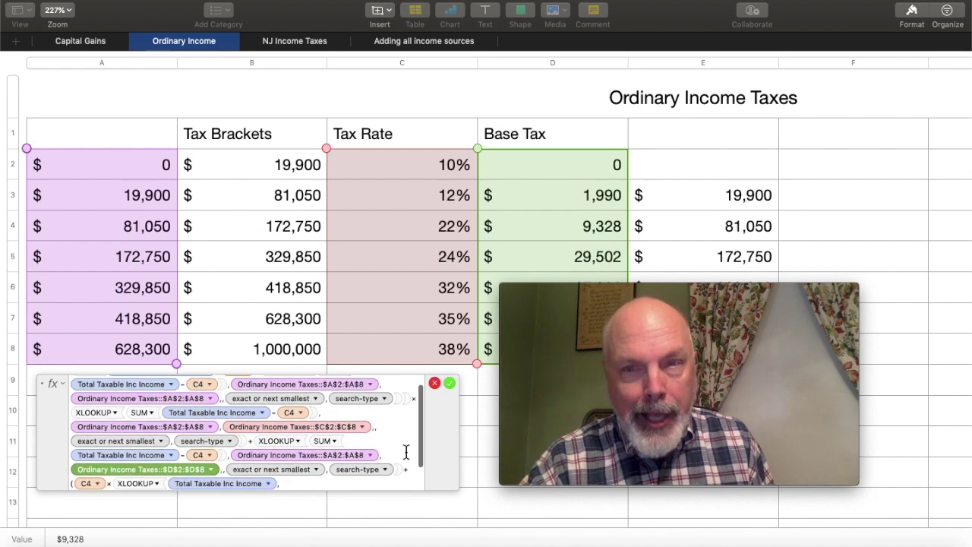
{"action": "scroll", "coordinate": [406, 452], "scroll_direction": "down", "scroll_amount": 5}
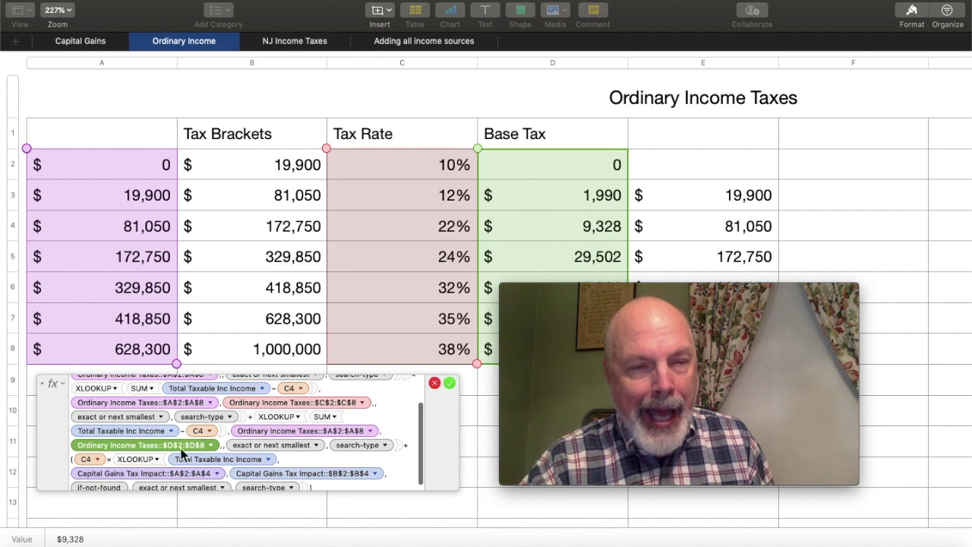
- Examine the formula's final term, which multiplies C4 by the rate looked up from the Capital Gains Tax Impact table
{"action": "left_click", "coordinate": [88, 460]}
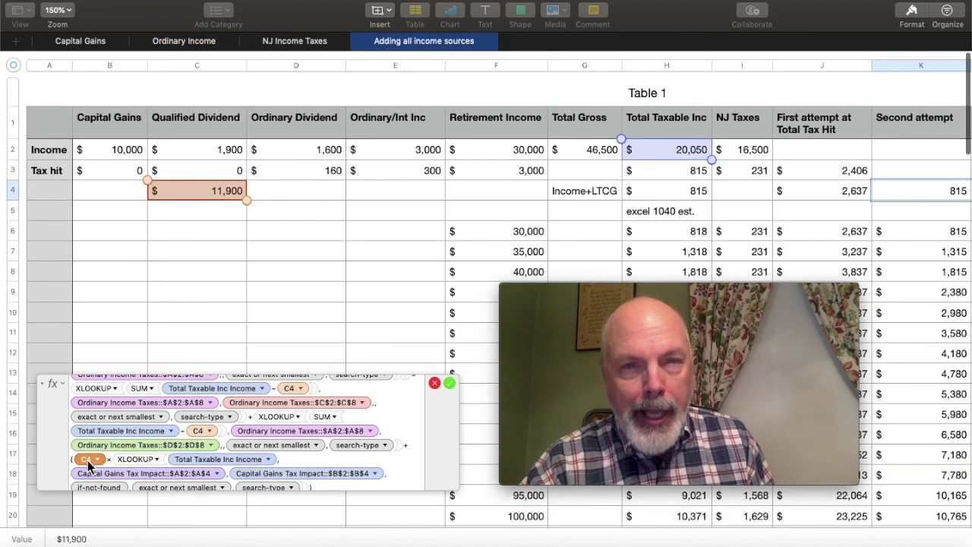
{"action": "left_click", "coordinate": [138, 460]}
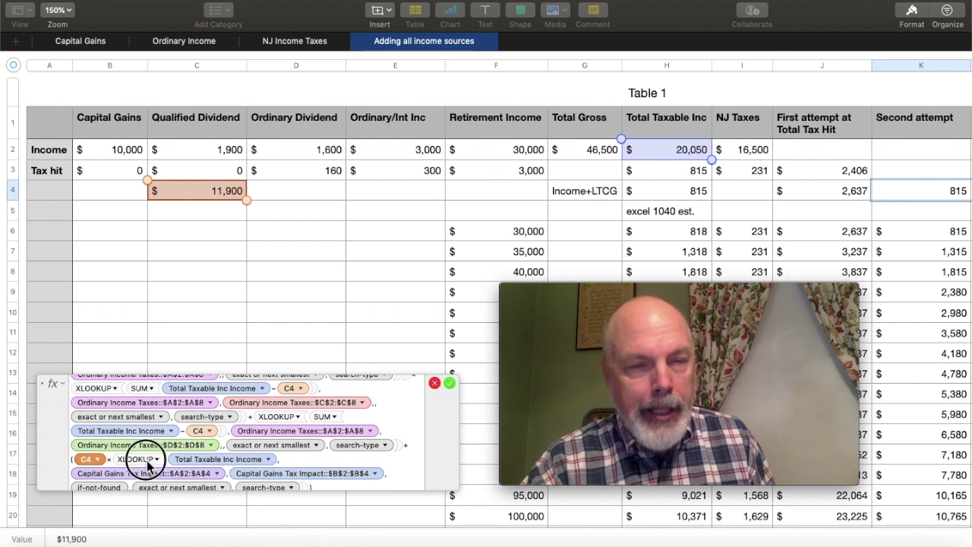
{"action": "left_click", "coordinate": [194, 472]}
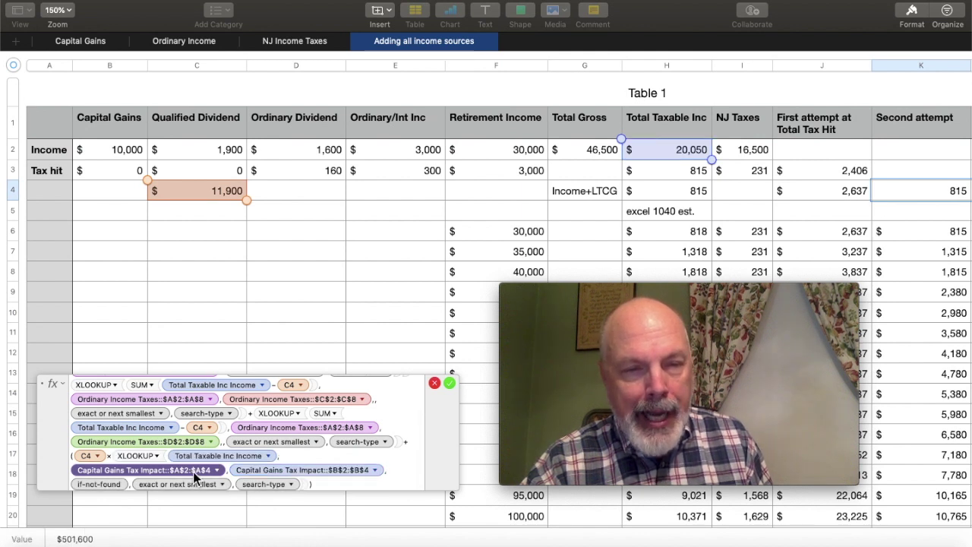
{"action": "left_click", "coordinate": [193, 472]}
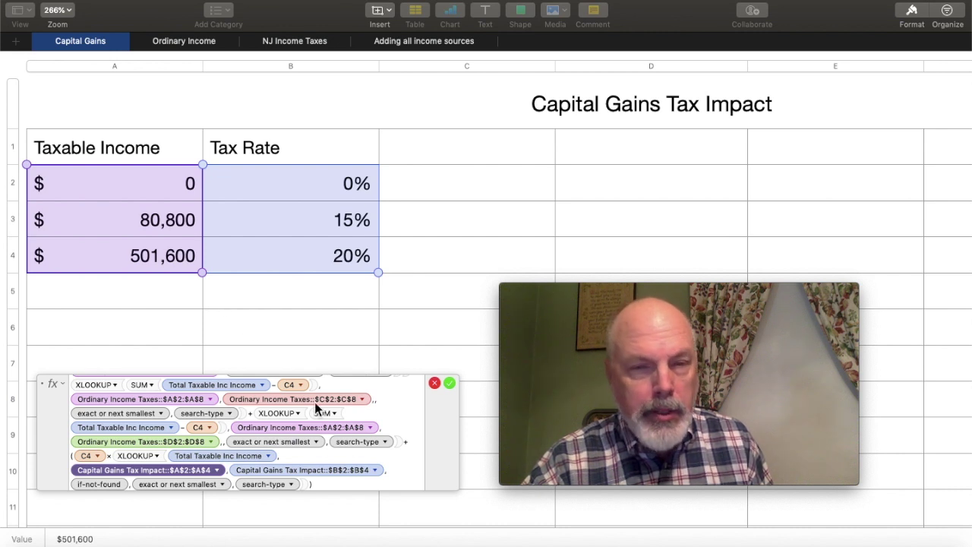
{"action": "left_click", "coordinate": [303, 470]}
{"action": "left_click", "coordinate": [89, 455]}
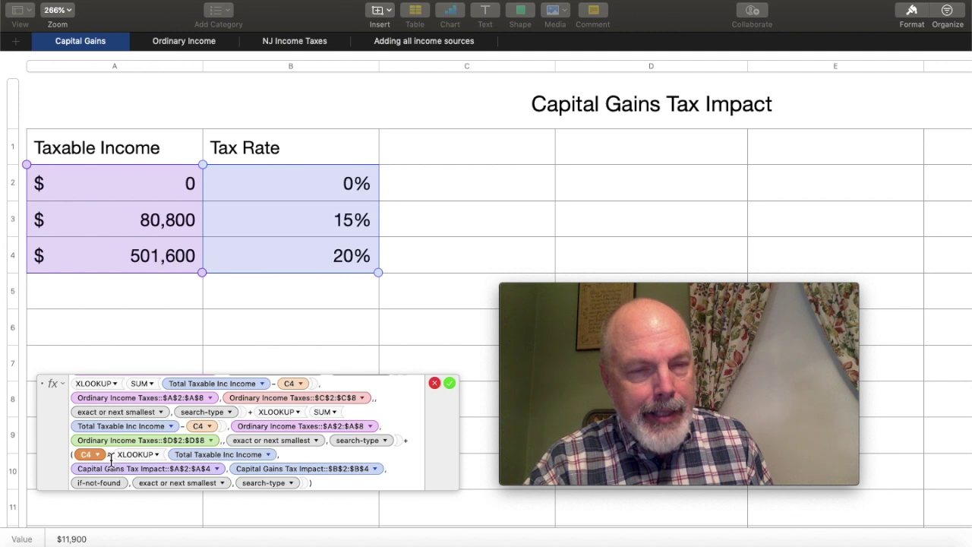
{"action": "left_click", "coordinate": [111, 458]}
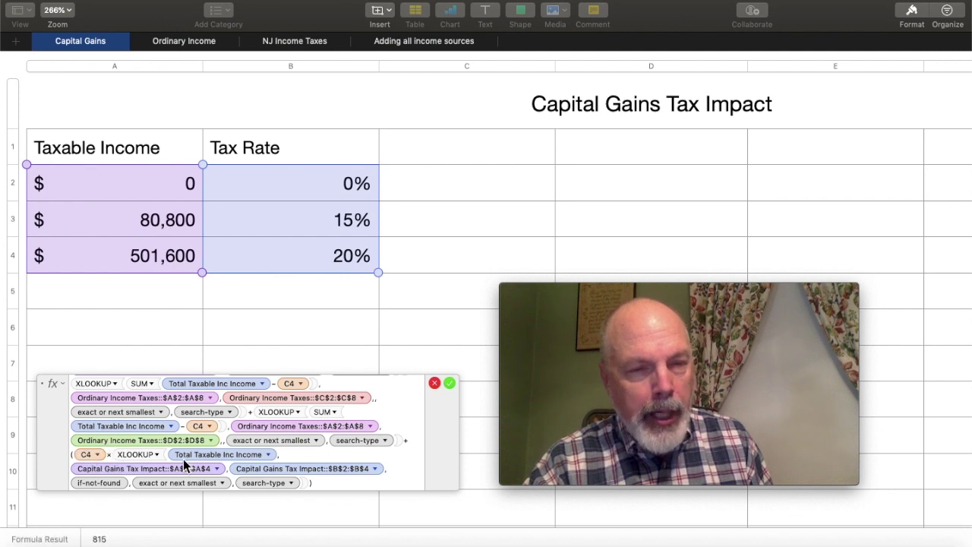
{"action": "left_click", "coordinate": [230, 460]}
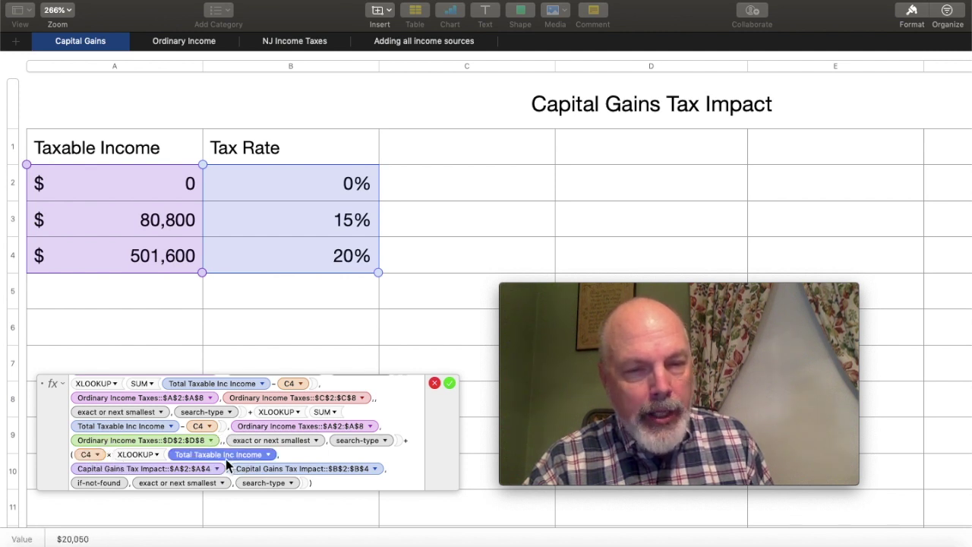
{"action": "left_click", "coordinate": [276, 468]}
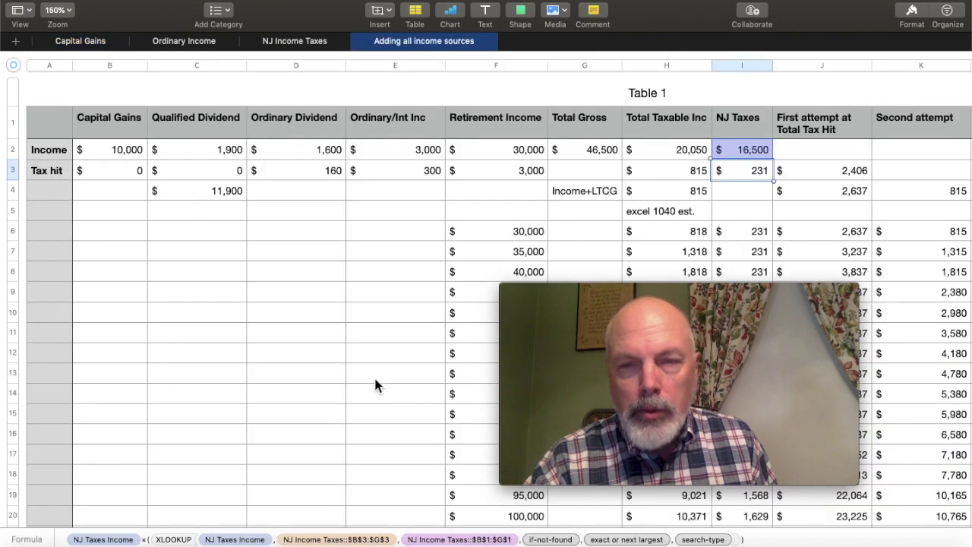
- Examine the NJ Taxes formula in the Tax hit row, tracing its XLOOKUP to the NJ Income Taxes brackets B3:G3 and rates B1:G1
{"action": "left_click", "coordinate": [100, 540]}
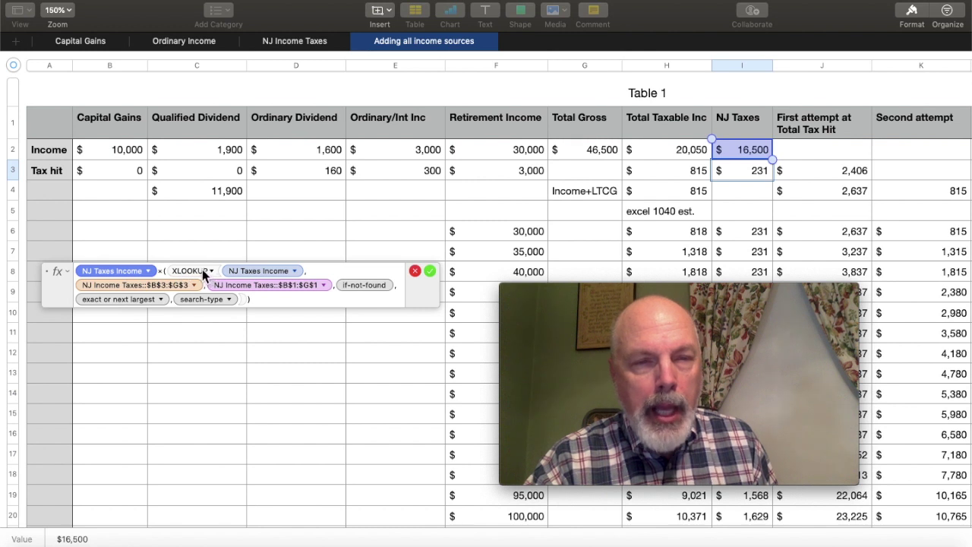
{"action": "left_click", "coordinate": [247, 272]}
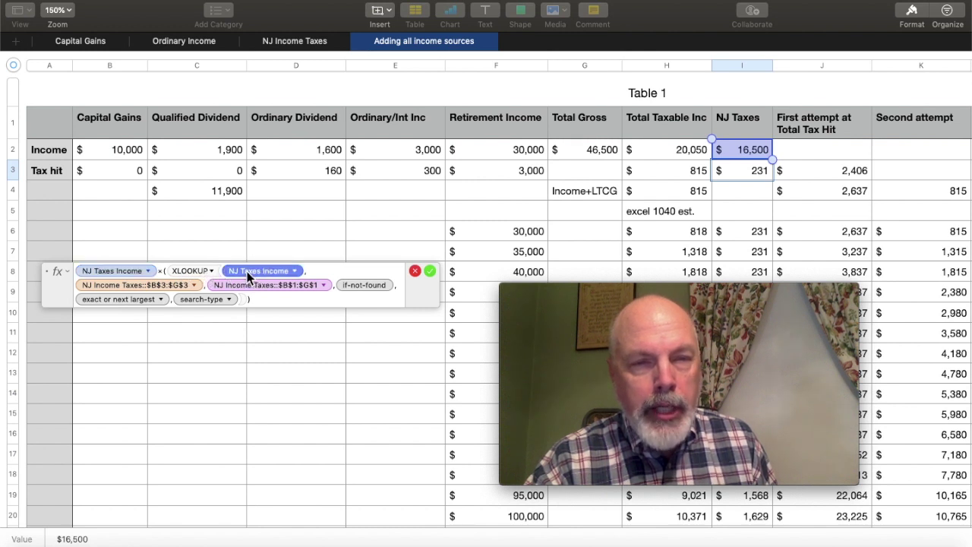
{"action": "left_click", "coordinate": [154, 284]}
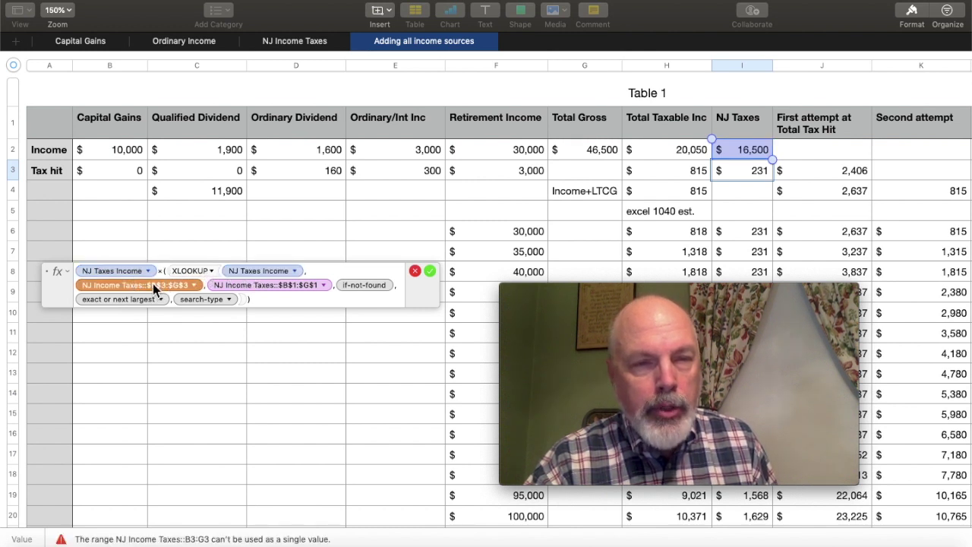
{"action": "left_click", "coordinate": [152, 283]}
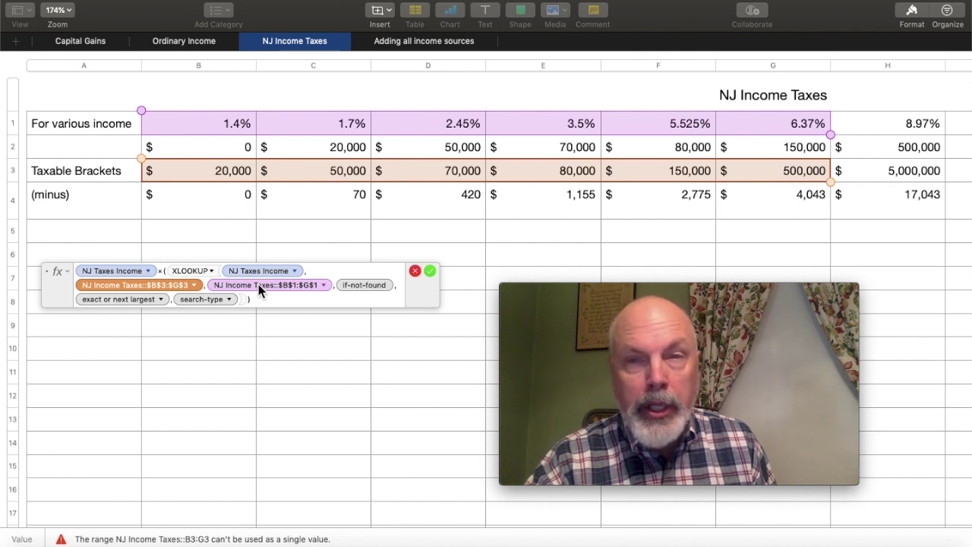
{"action": "left_click", "coordinate": [308, 286]}
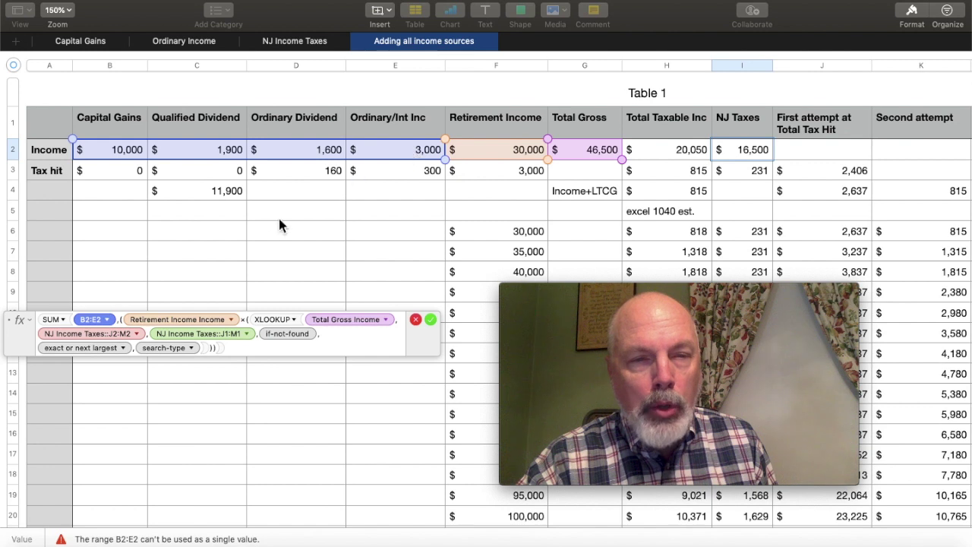
- Examine the NJ Taxes formula in the Income row, tracing its Total Gross XLOOKUP to NJ Income Taxes thresholds J2:M2 and percentages J1:M1
{"action": "left_click", "coordinate": [217, 322]}
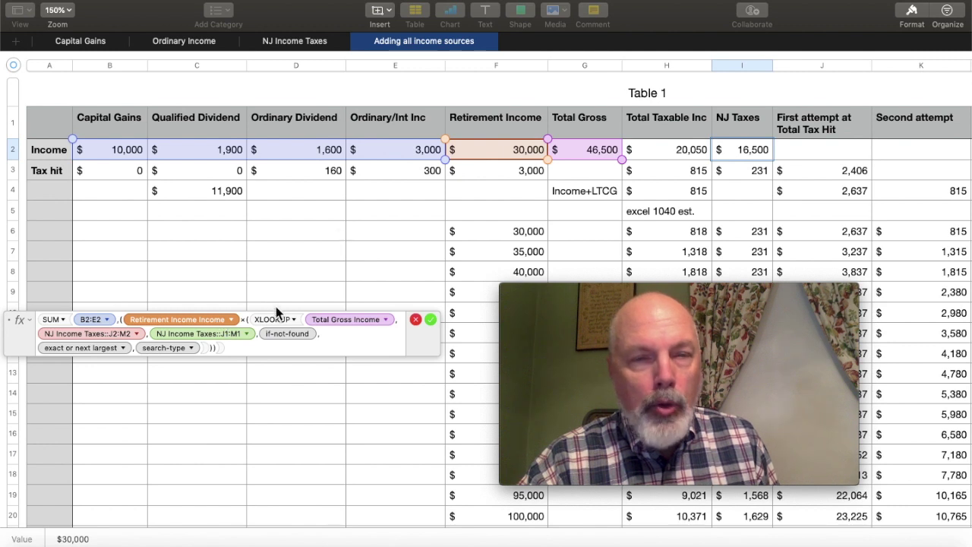
{"action": "left_click", "coordinate": [355, 319]}
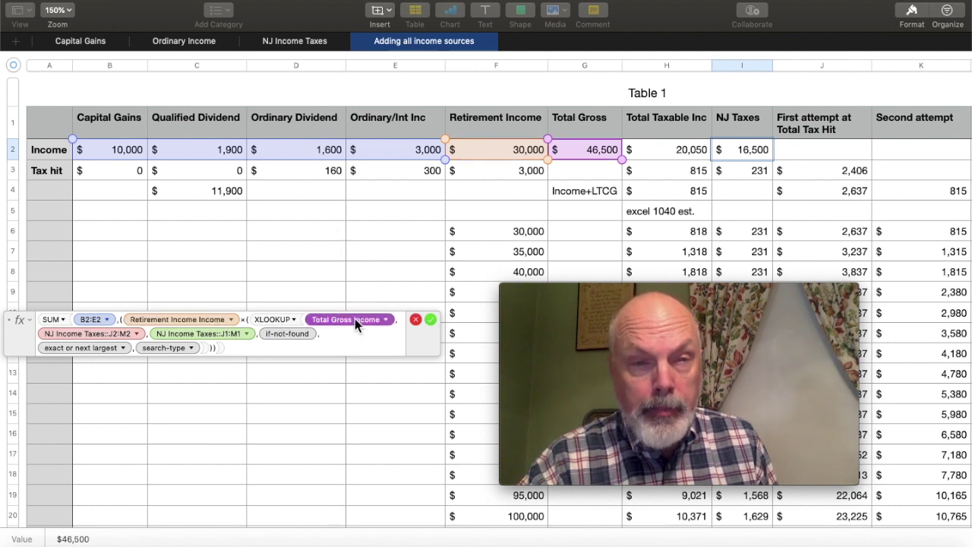
{"action": "left_click", "coordinate": [103, 333]}
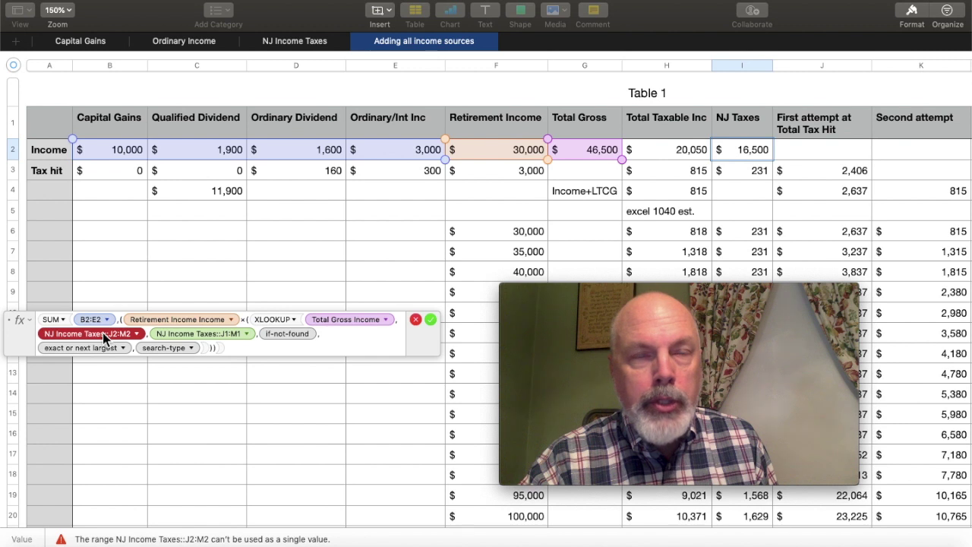
{"action": "double_click", "coordinate": [102, 333]}
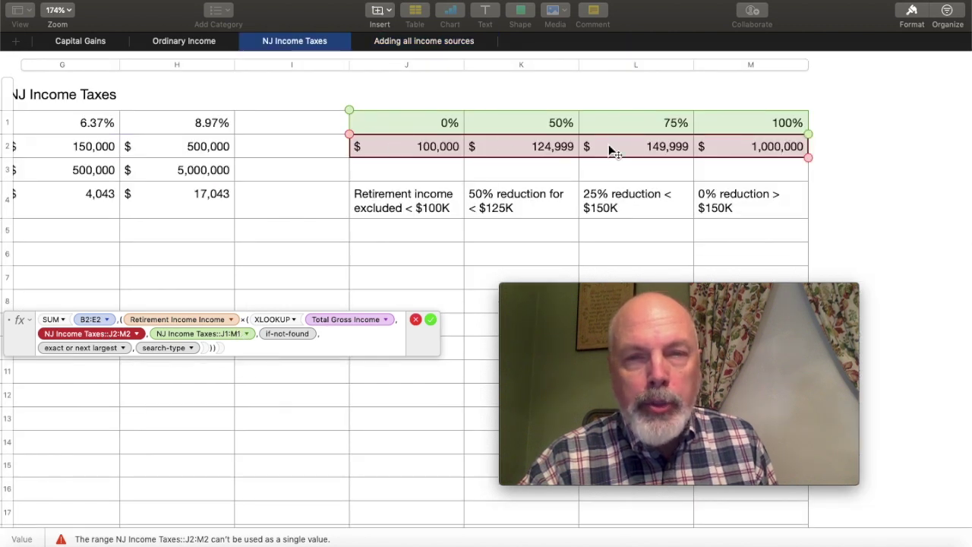
{"action": "left_click", "coordinate": [215, 335]}
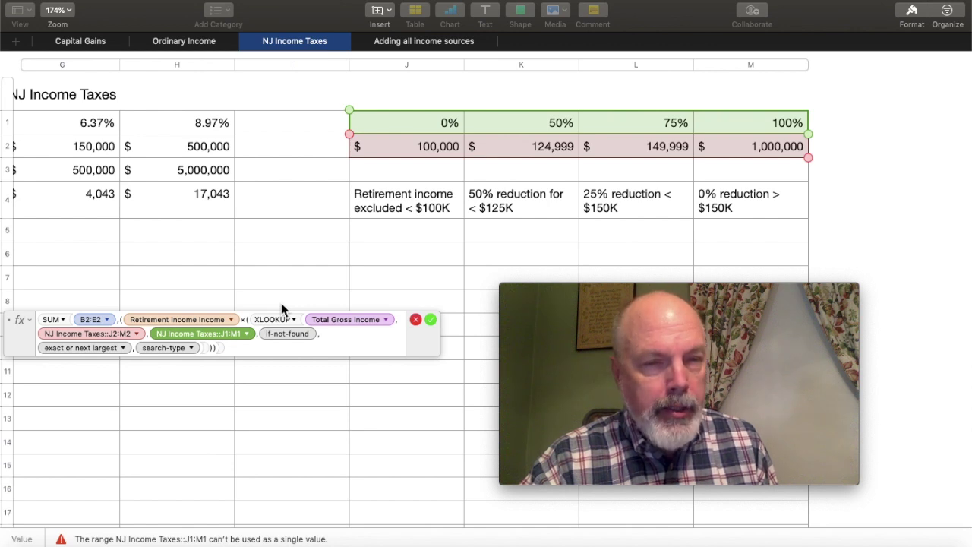
{"action": "left_click", "coordinate": [766, 152]}
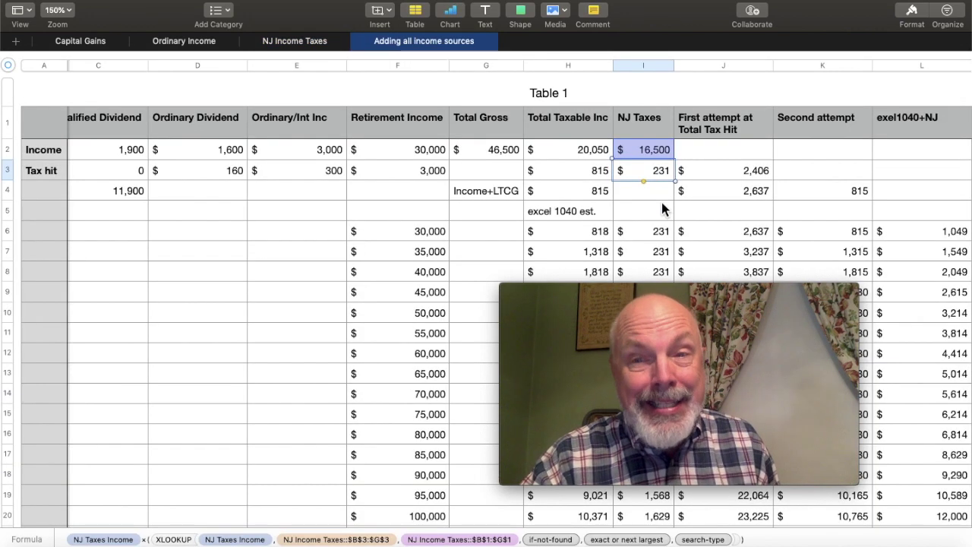
- Review the Second attempt federal tax formula in K4 and the Total second attempt +NJ sum of K6 and I6 in M6
{"action": "scroll", "coordinate": [597, 206], "scroll_direction": "right", "scroll_amount": 5}
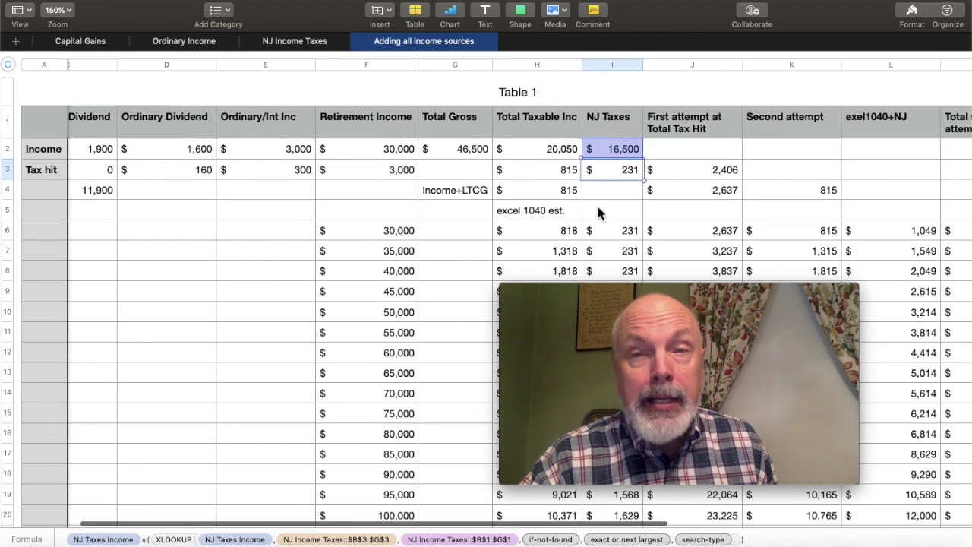
{"action": "scroll", "coordinate": [597, 213], "scroll_direction": "right", "scroll_amount": 1}
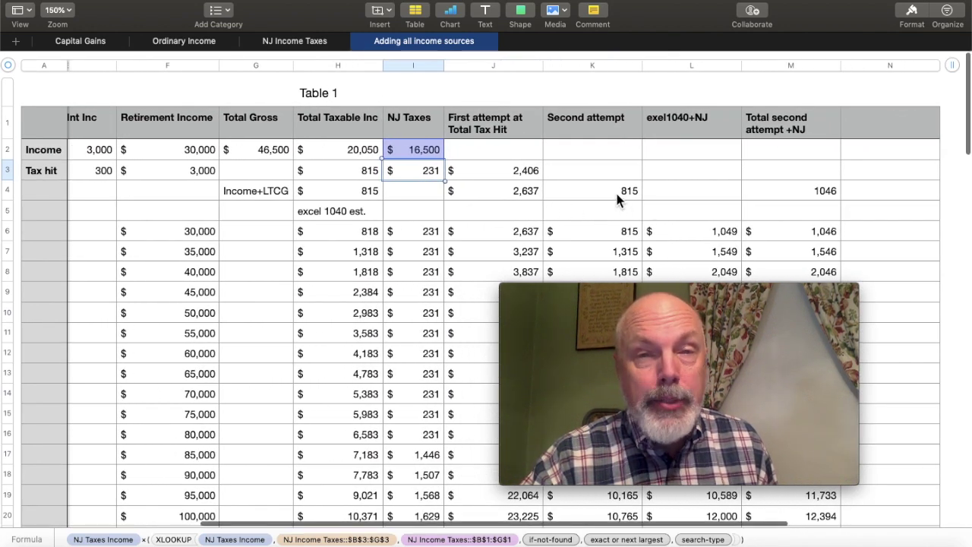
{"action": "left_click", "coordinate": [615, 191]}
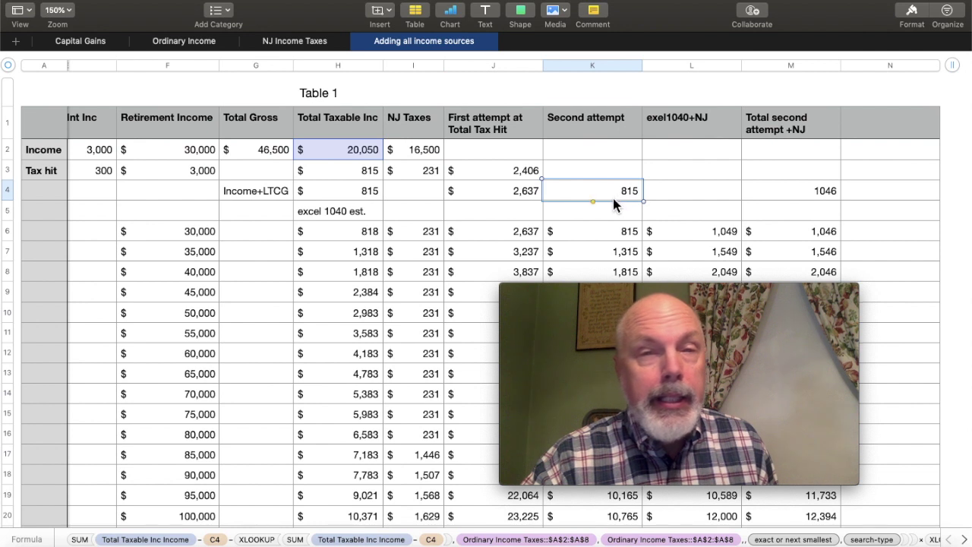
{"action": "left_click", "coordinate": [787, 232]}
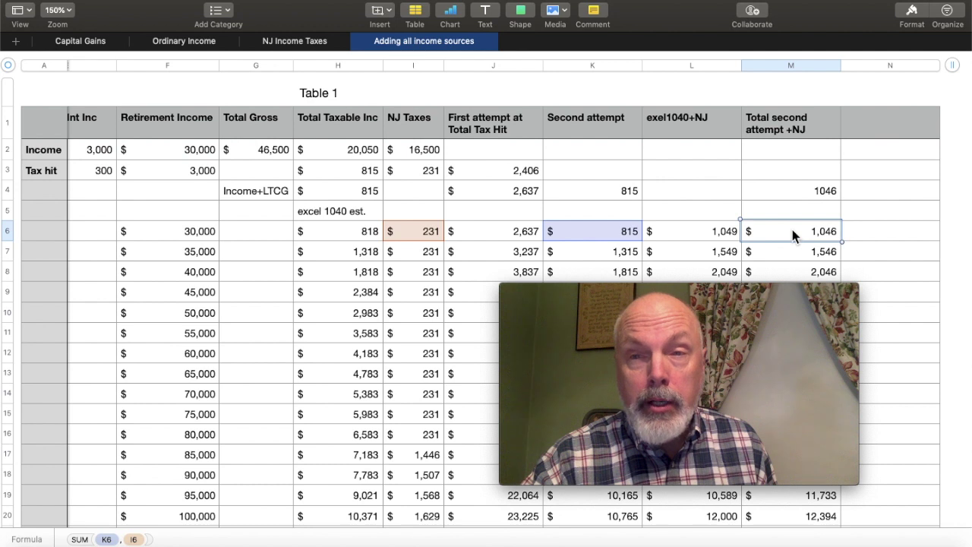
- Examine the charts below the table, comparing the exel1040+NJ line with the Total second attempt +NJ line
{"action": "scroll", "coordinate": [439, 337], "scroll_direction": "down", "scroll_amount": 15}
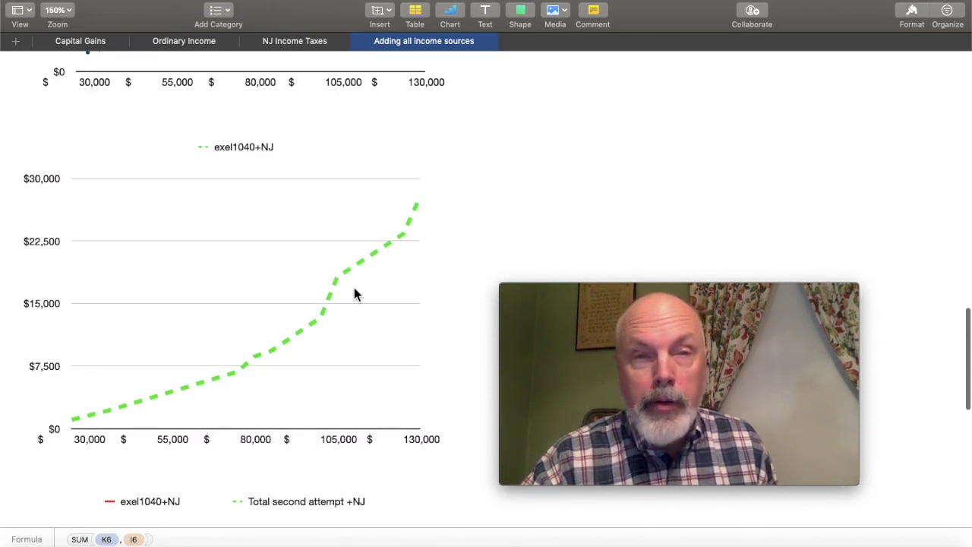
{"action": "scroll", "coordinate": [356, 292], "scroll_direction": "down", "scroll_amount": 5}
{"action": "scroll", "coordinate": [356, 292], "scroll_direction": "down", "scroll_amount": 3}
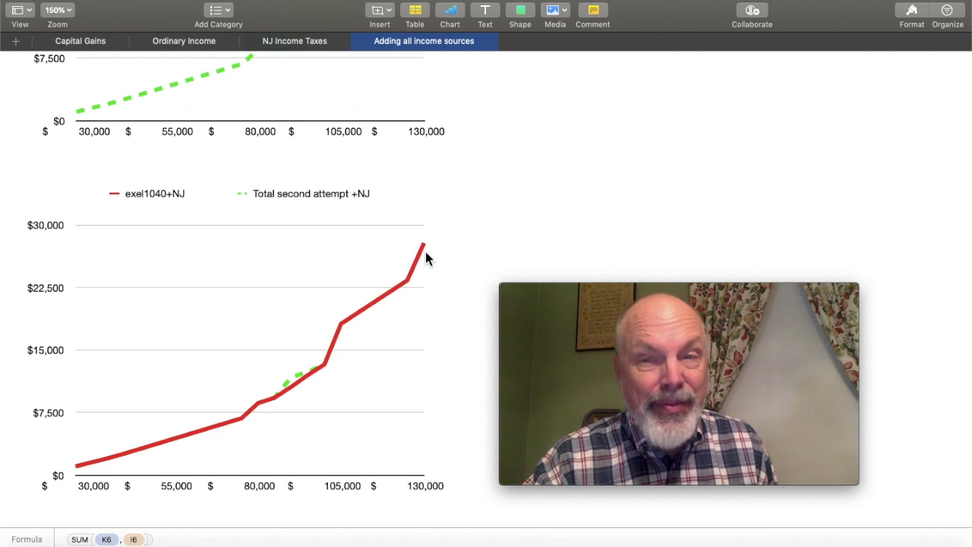
{"action": "scroll", "coordinate": [408, 318], "scroll_direction": "up", "scroll_amount": 10}
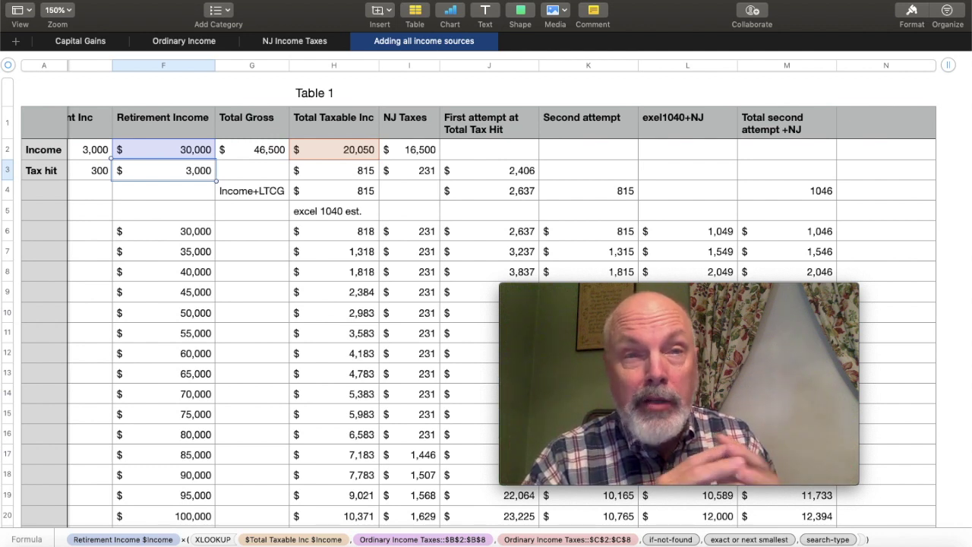
- Set the Retirement Income value in the Income row to 76000 to test its tax effect
{"action": "left_click", "coordinate": [185, 149]}
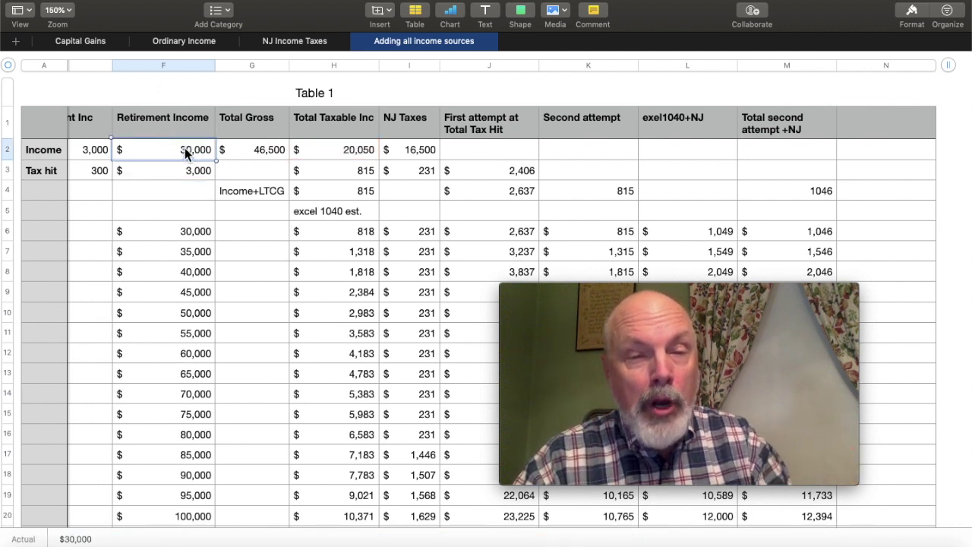
{"action": "type", "text": "76"}
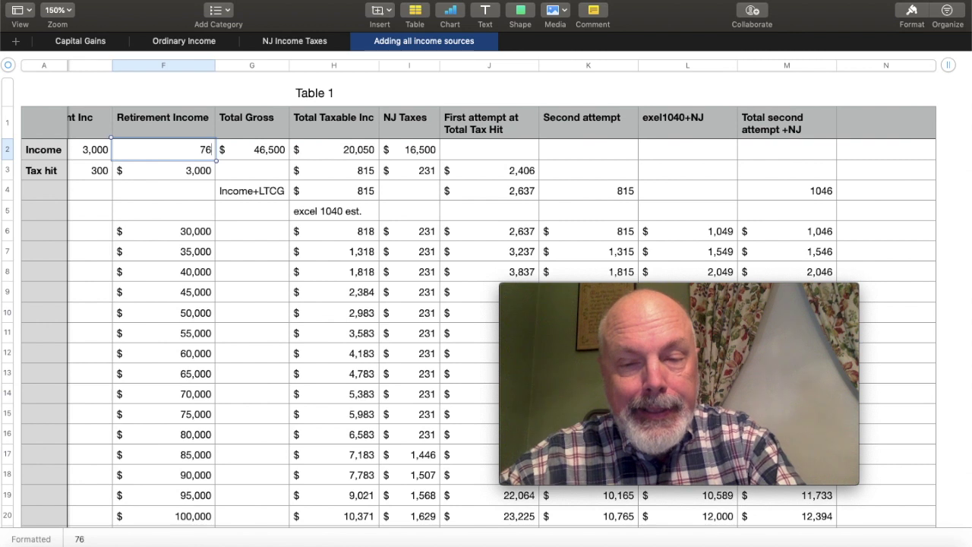
{"action": "type", "text": "000"}
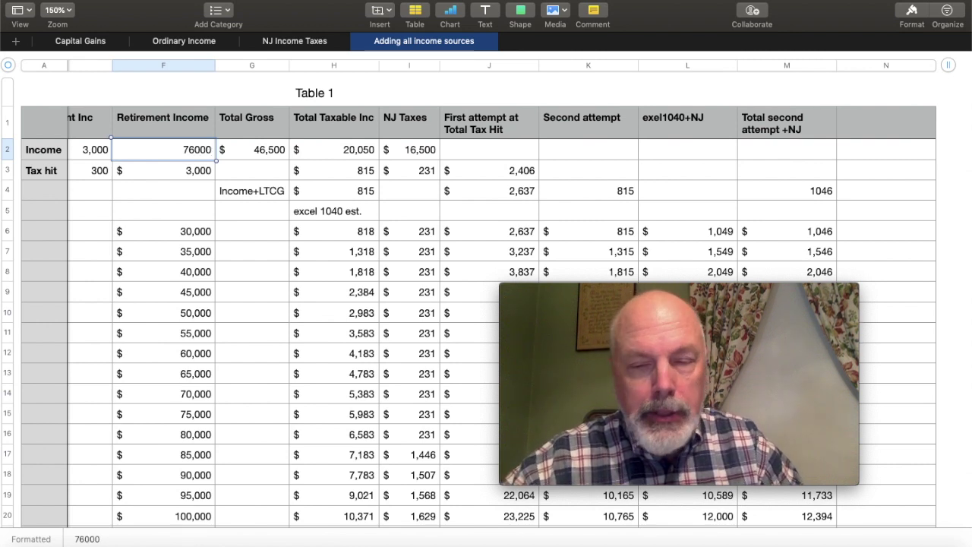
{"action": "key", "text": "Return"}
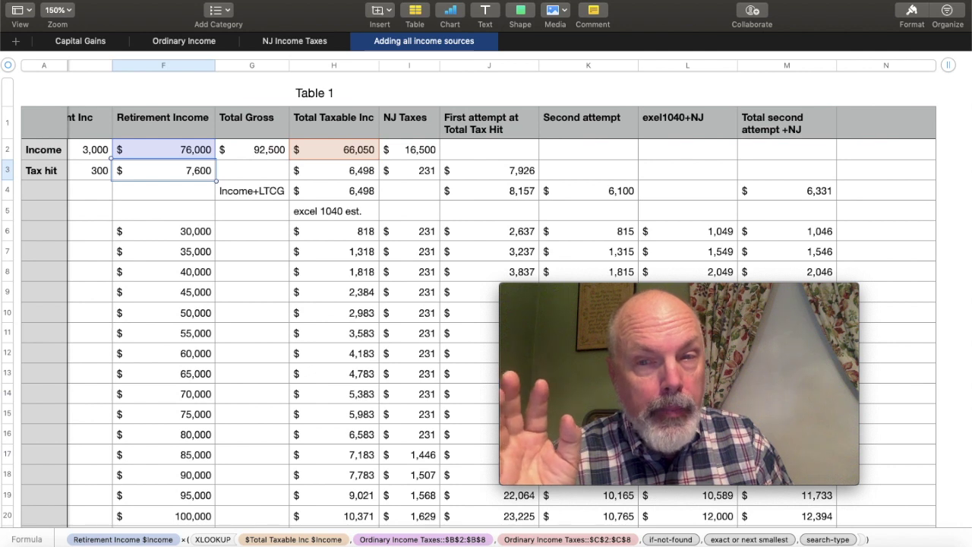
- Set the Retirement Income value in the Income row to 85000 to test the NJ exclusion limit
{"action": "left_click", "coordinate": [179, 149]}
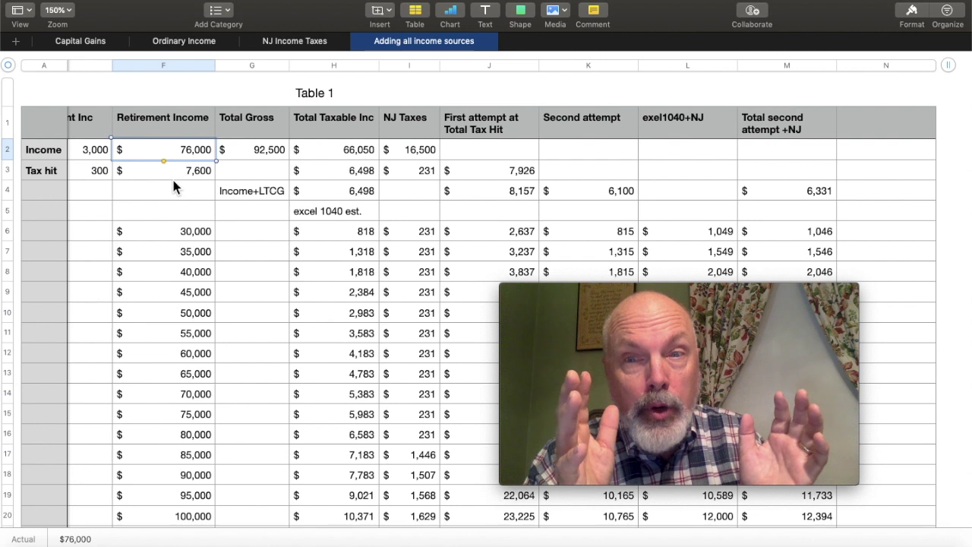
{"action": "mouse_move", "coordinate": [196, 160]}
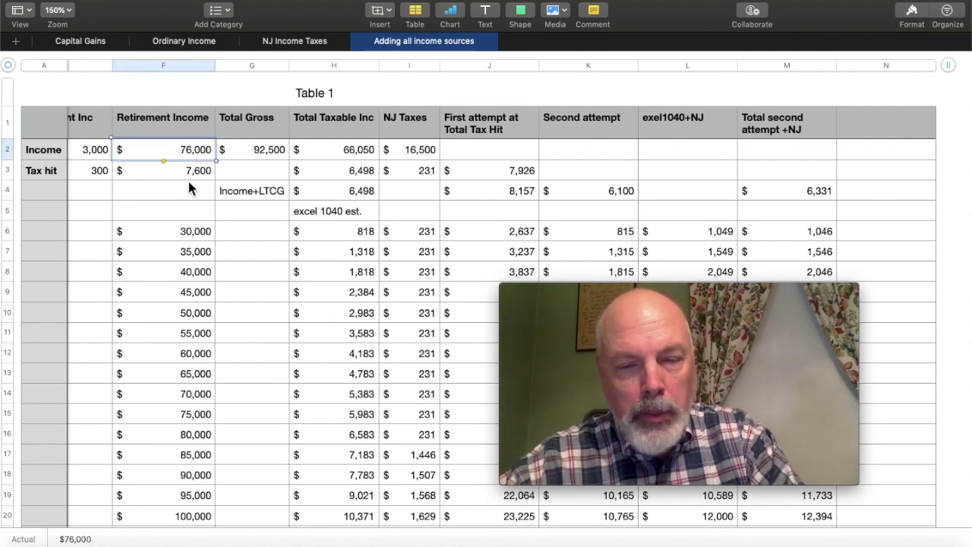
{"action": "type", "text": "85000"}
{"action": "key", "text": "Return"}
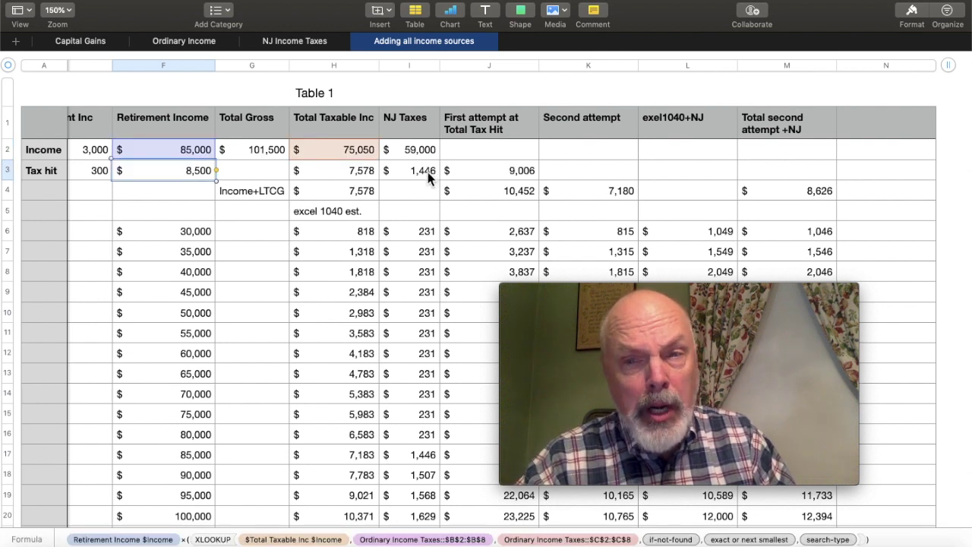
- Set the Retirement Income value in the Income row to 80000 to recalculate the taxes
{"action": "left_click", "coordinate": [194, 152]}
{"action": "type", "text": "8"}
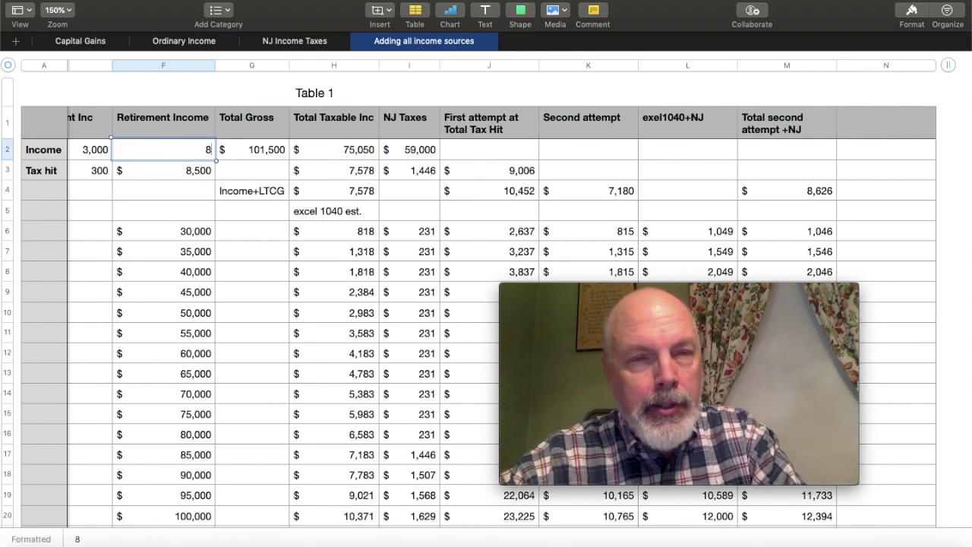
{"action": "type", "text": "0000"}
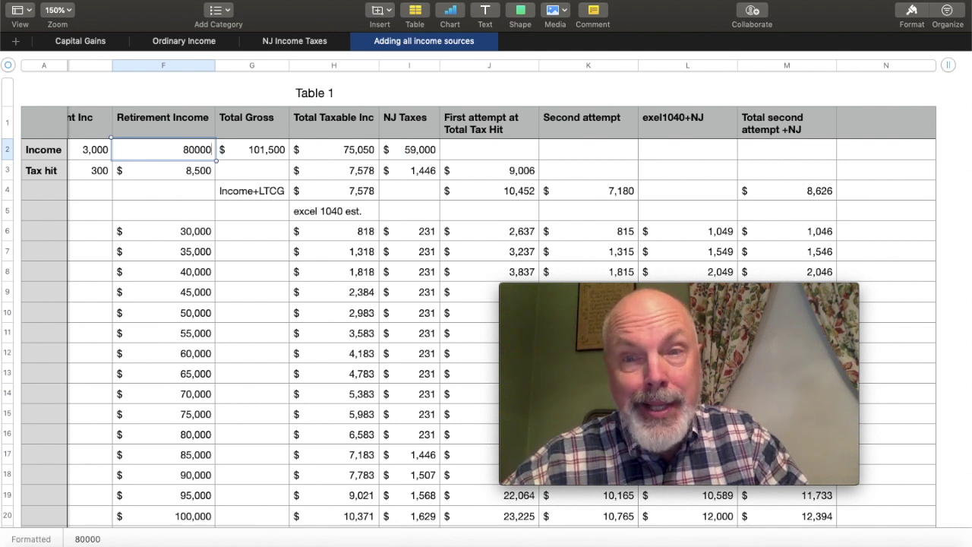
{"action": "key", "text": "Return"}
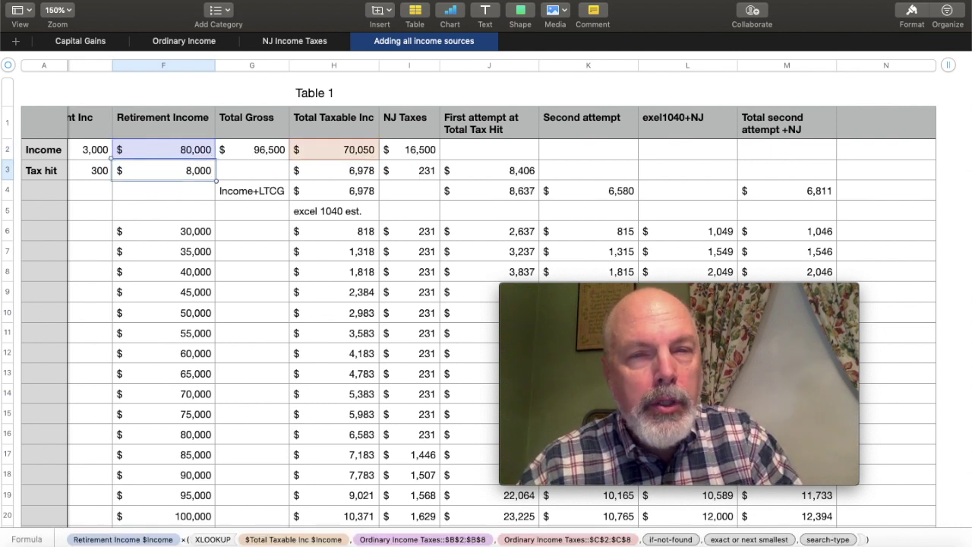
- Set the Retirement Income value in the Income row to 83000 and check the Total Gross and NJ tax hit cells
{"action": "left_click", "coordinate": [181, 156]}
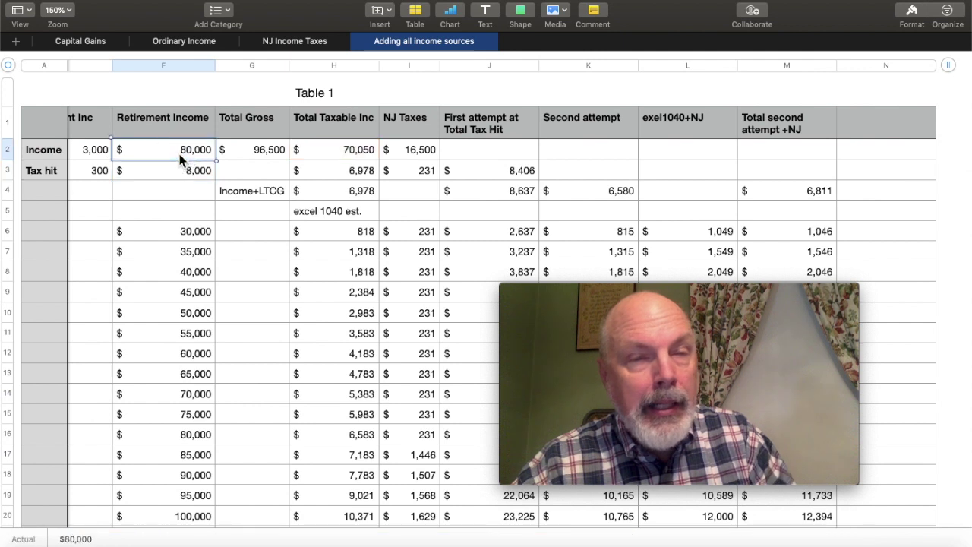
{"action": "type", "text": "83000"}
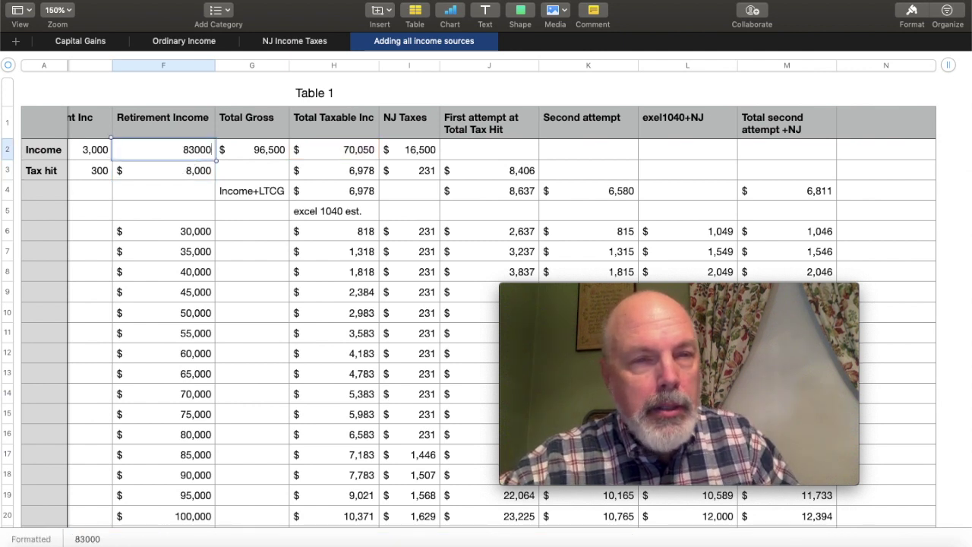
{"action": "key", "text": "Return"}
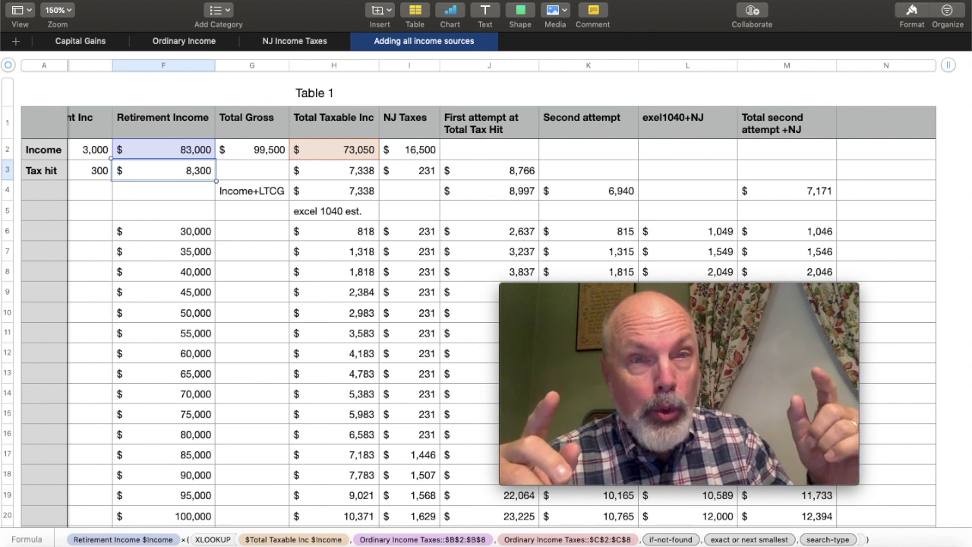
{"action": "left_click", "coordinate": [246, 151]}
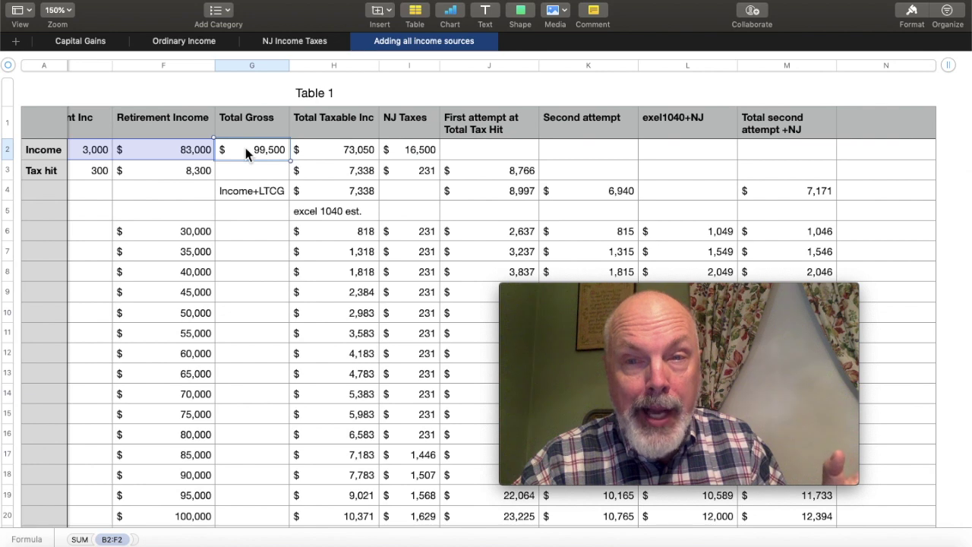
{"action": "left_click", "coordinate": [423, 173]}
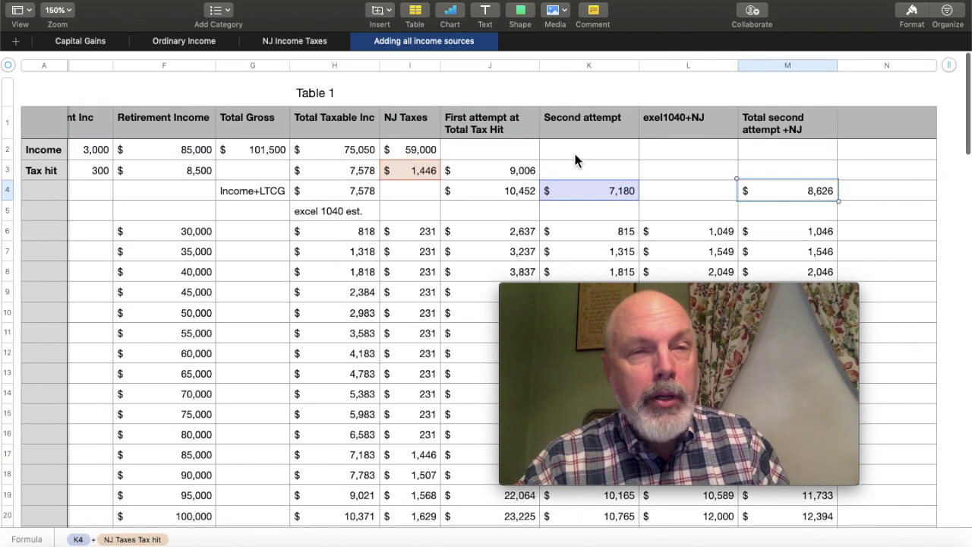
- Set the Retirement Income value in the Income row to 135000 and check the NJ tax hit and the other income sources' tax hits
{"action": "left_click", "coordinate": [180, 158]}
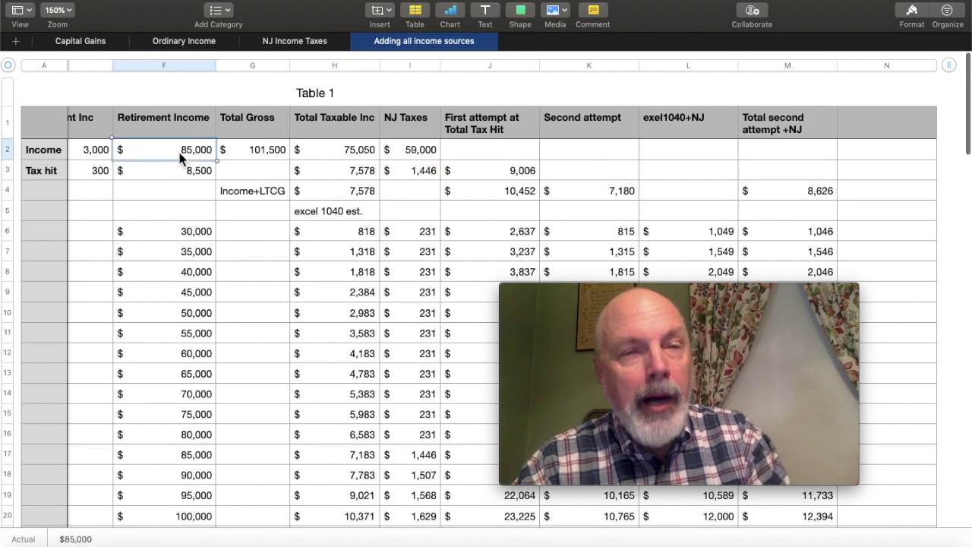
{"action": "type", "text": "135"}
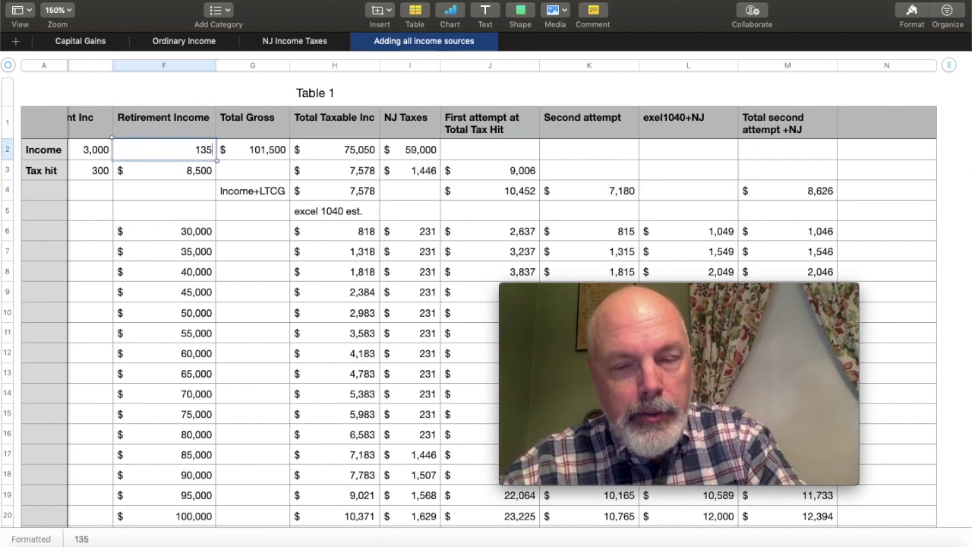
{"action": "type", "text": "000"}
{"action": "key", "text": "Return"}
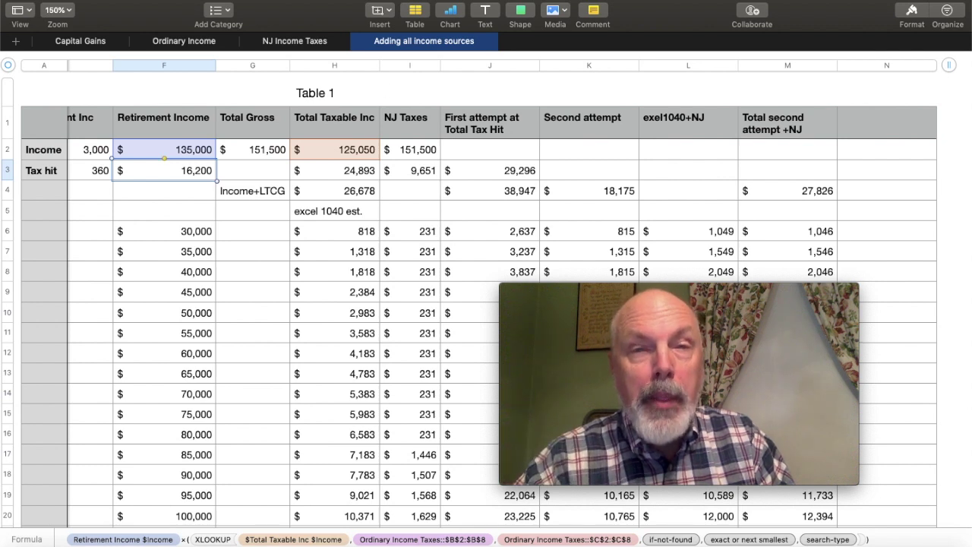
{"action": "left_click", "coordinate": [421, 171]}
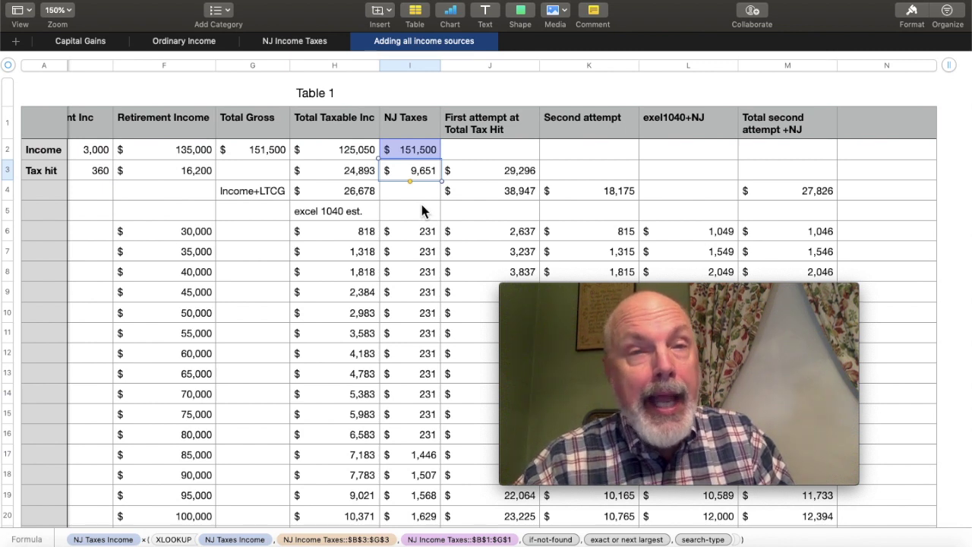
{"action": "scroll", "coordinate": [413, 205], "scroll_direction": "left", "scroll_amount": 6}
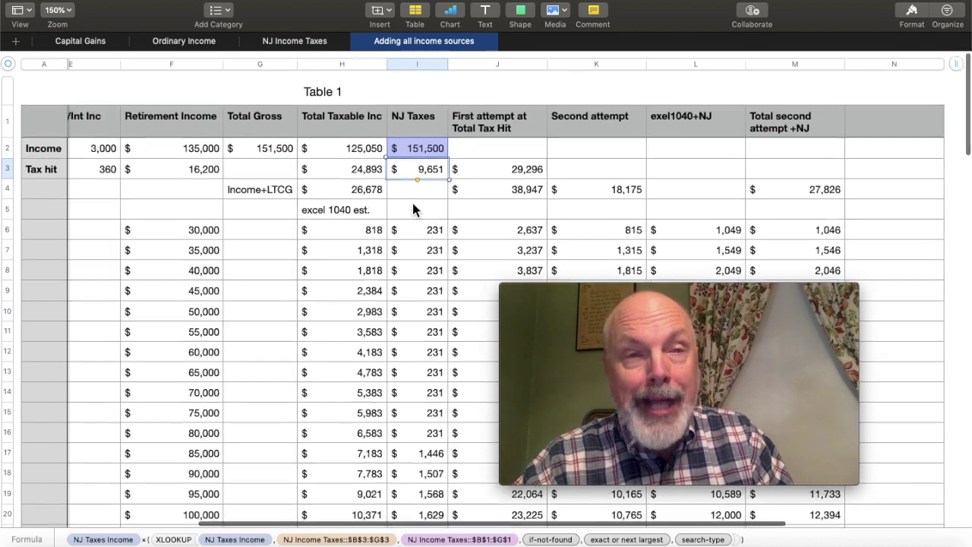
{"action": "scroll", "coordinate": [412, 203], "scroll_direction": "left", "scroll_amount": 1}
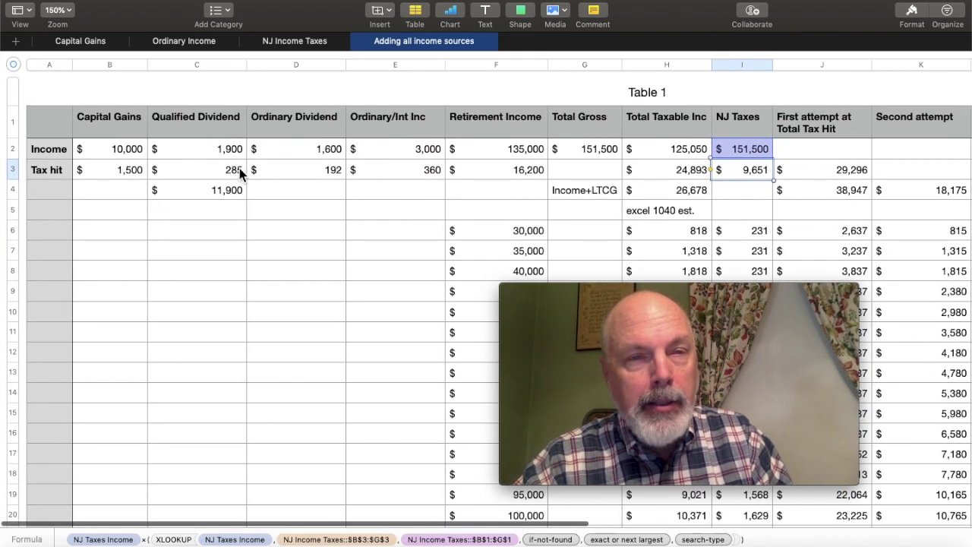
{"action": "scroll", "coordinate": [363, 219], "scroll_direction": "right", "scroll_amount": 6}
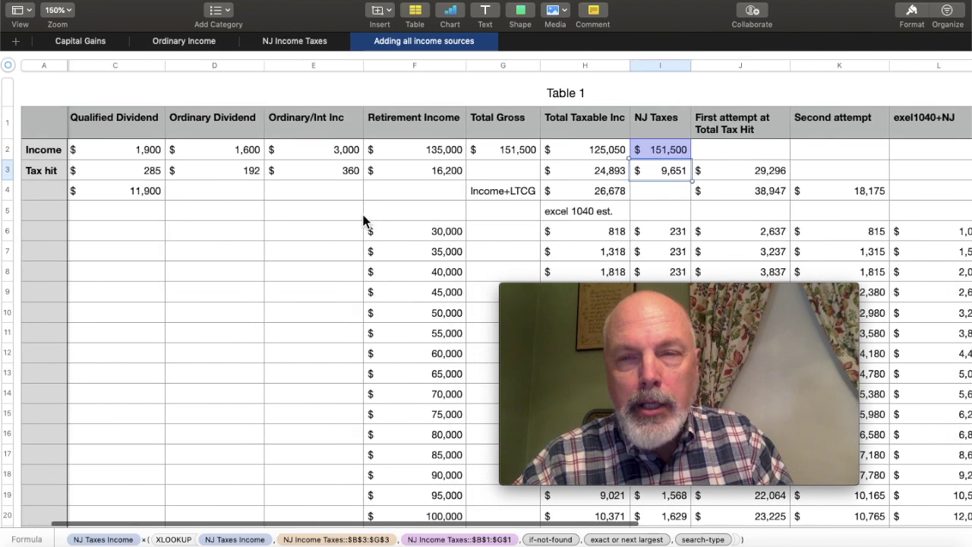
- Inspect the row 4 formula in the Total second attempt +NJ column
{"action": "scroll", "coordinate": [363, 220], "scroll_direction": "right", "scroll_amount": 3}
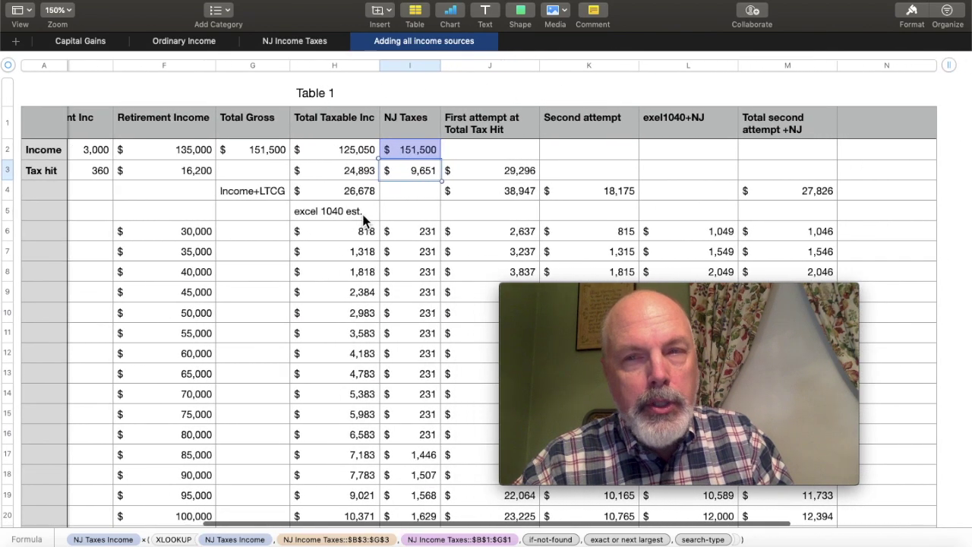
{"action": "left_click", "coordinate": [807, 192]}
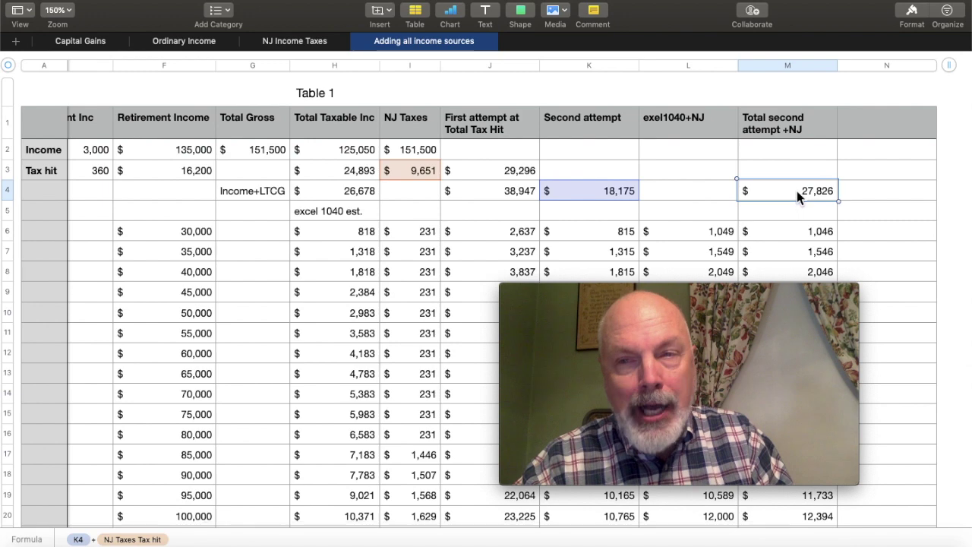
- Switch to the 21_1040 (Forecast).xlsx workbook in Excel and review the Disclaimer sheet's notes, tax summary and contribution section
{"action": "key", "text": "super+Tab"}
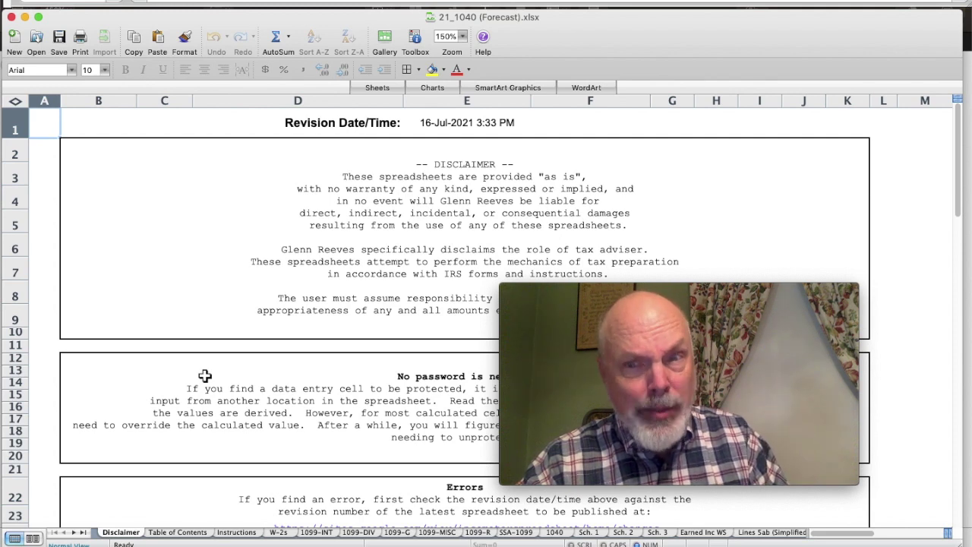
{"action": "scroll", "coordinate": [205, 376], "scroll_direction": "down", "scroll_amount": 5}
{"action": "scroll", "coordinate": [205, 375], "scroll_direction": "down", "scroll_amount": 8}
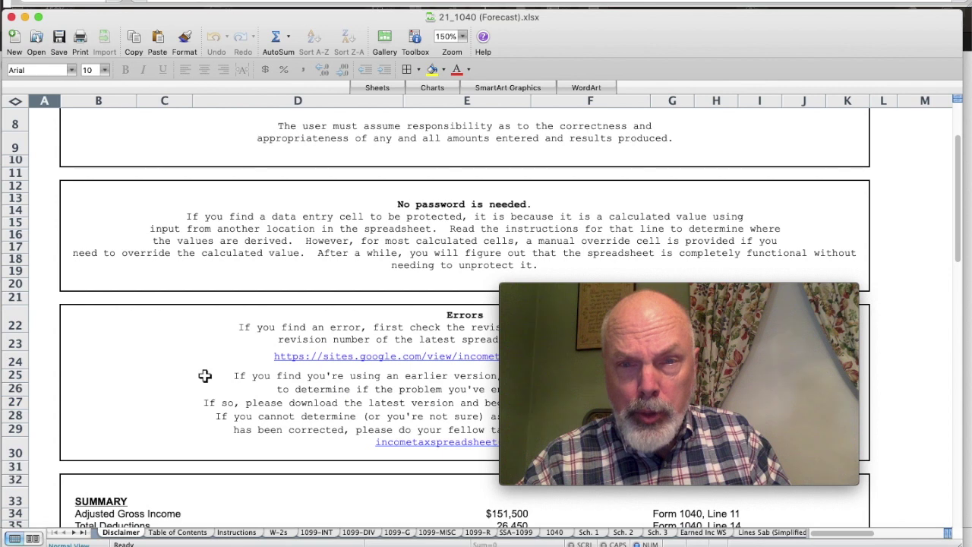
{"action": "scroll", "coordinate": [205, 375], "scroll_direction": "down", "scroll_amount": 2}
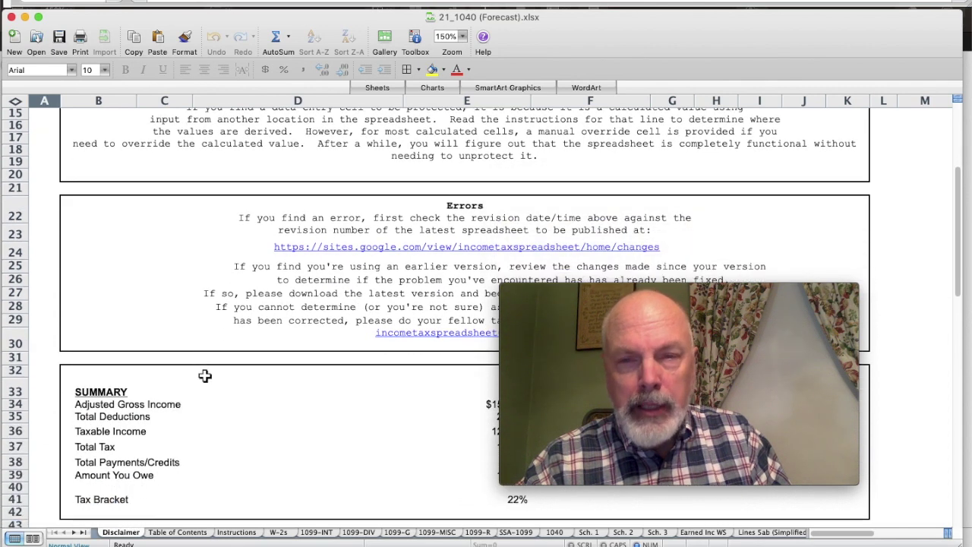
{"action": "scroll", "coordinate": [205, 375], "scroll_direction": "down", "scroll_amount": 1}
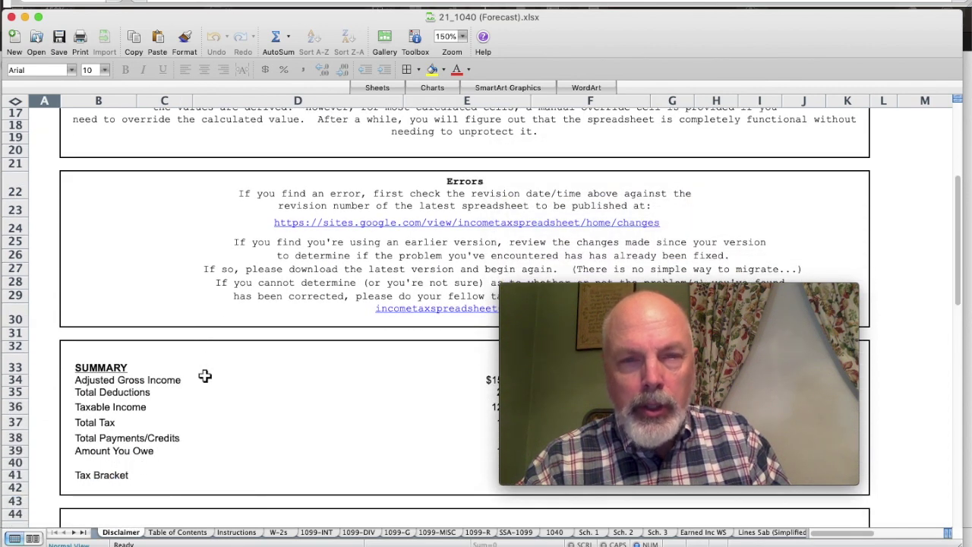
{"action": "scroll", "coordinate": [252, 305], "scroll_direction": "down", "scroll_amount": 4}
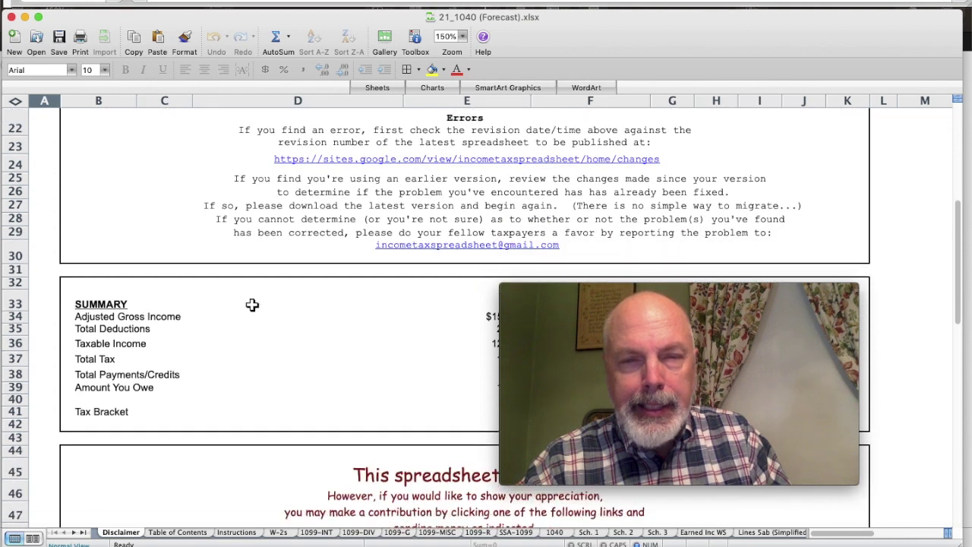
{"action": "scroll", "coordinate": [252, 305], "scroll_direction": "down", "scroll_amount": 1}
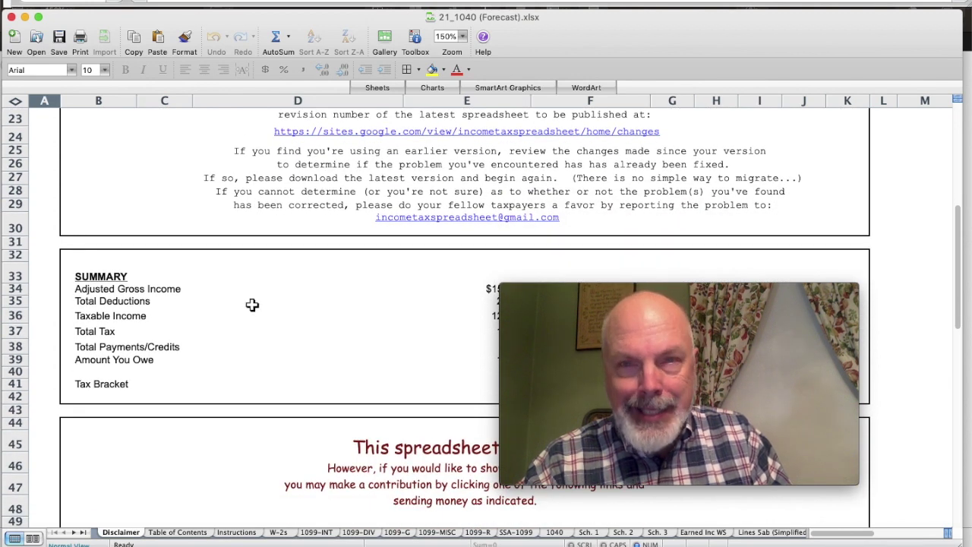
{"action": "scroll", "coordinate": [252, 304], "scroll_direction": "down", "scroll_amount": 15}
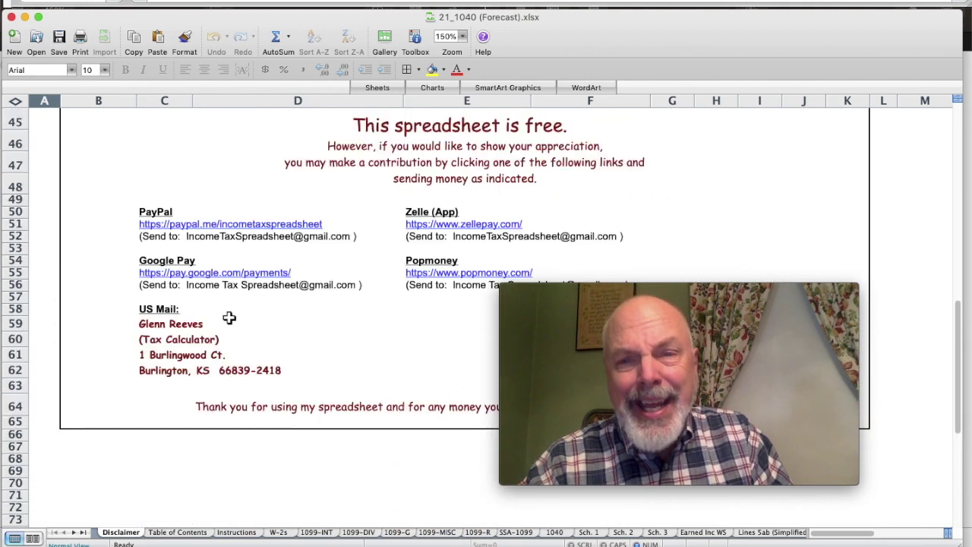